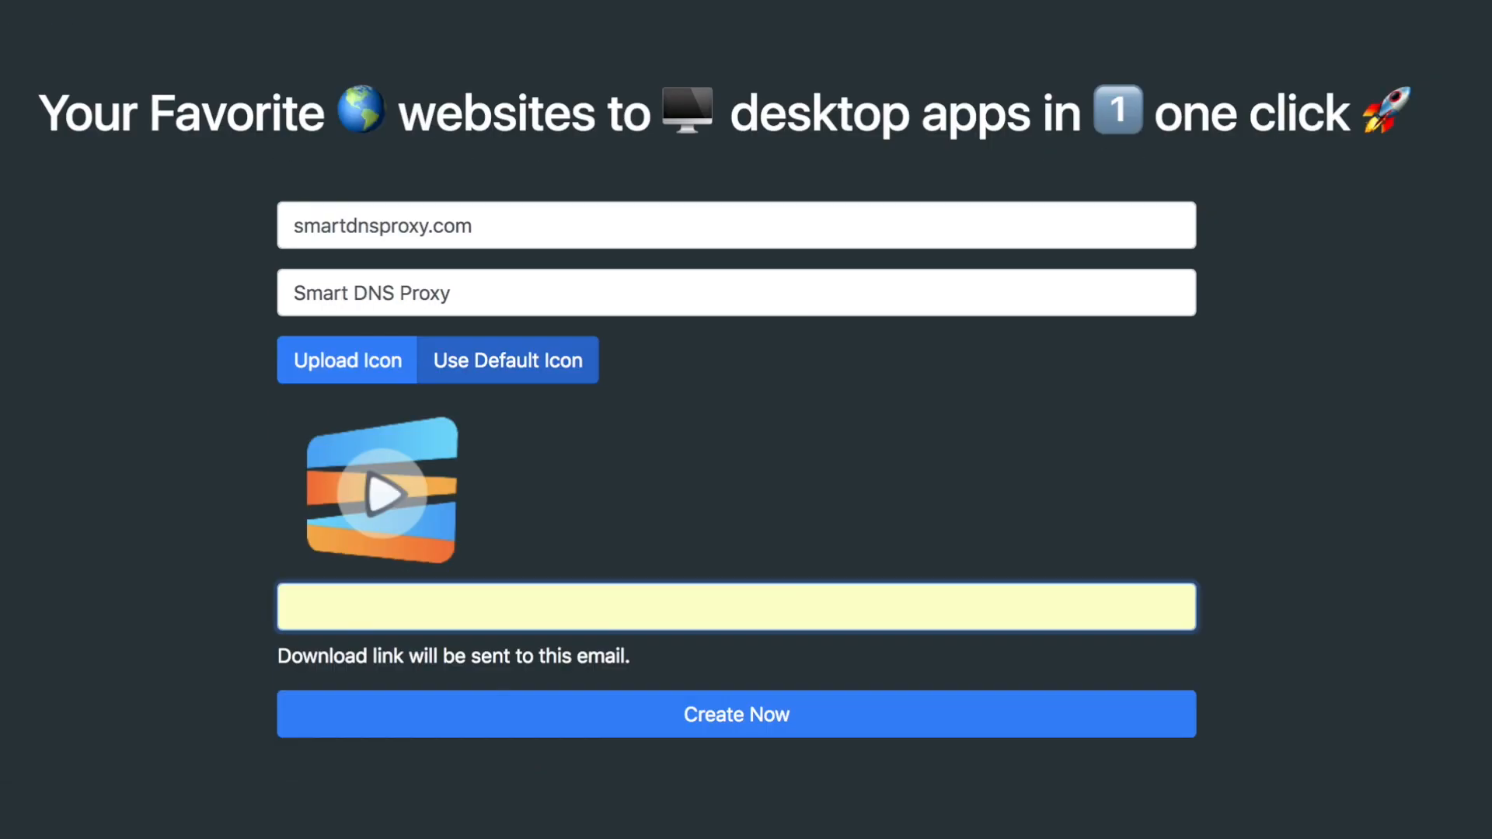
# Create the Smart DNS Proxy desktop app and expand its window to full screen.
pyautogui.click(478, 723)
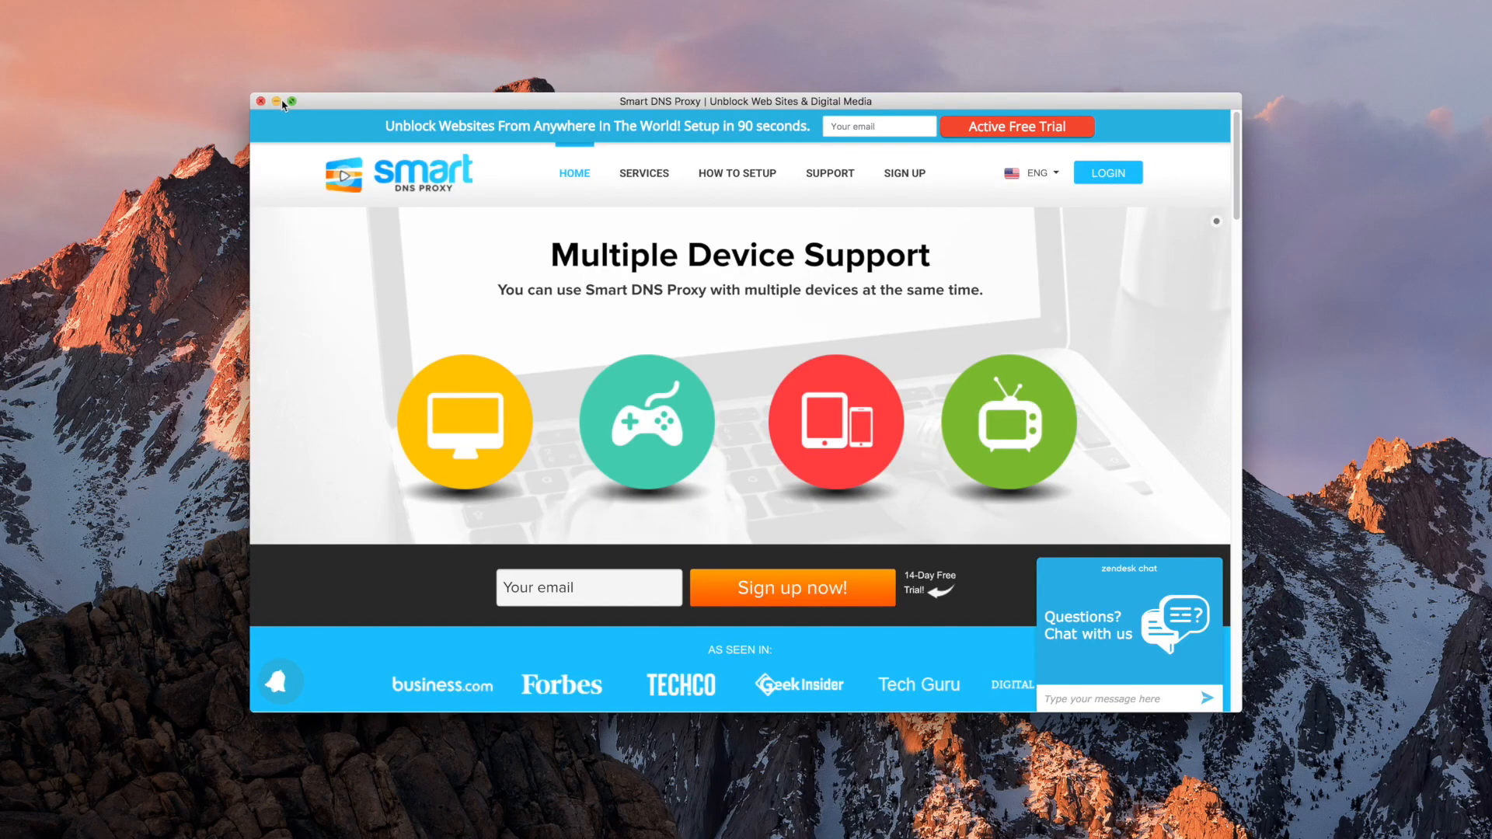
pyautogui.click(291, 102)
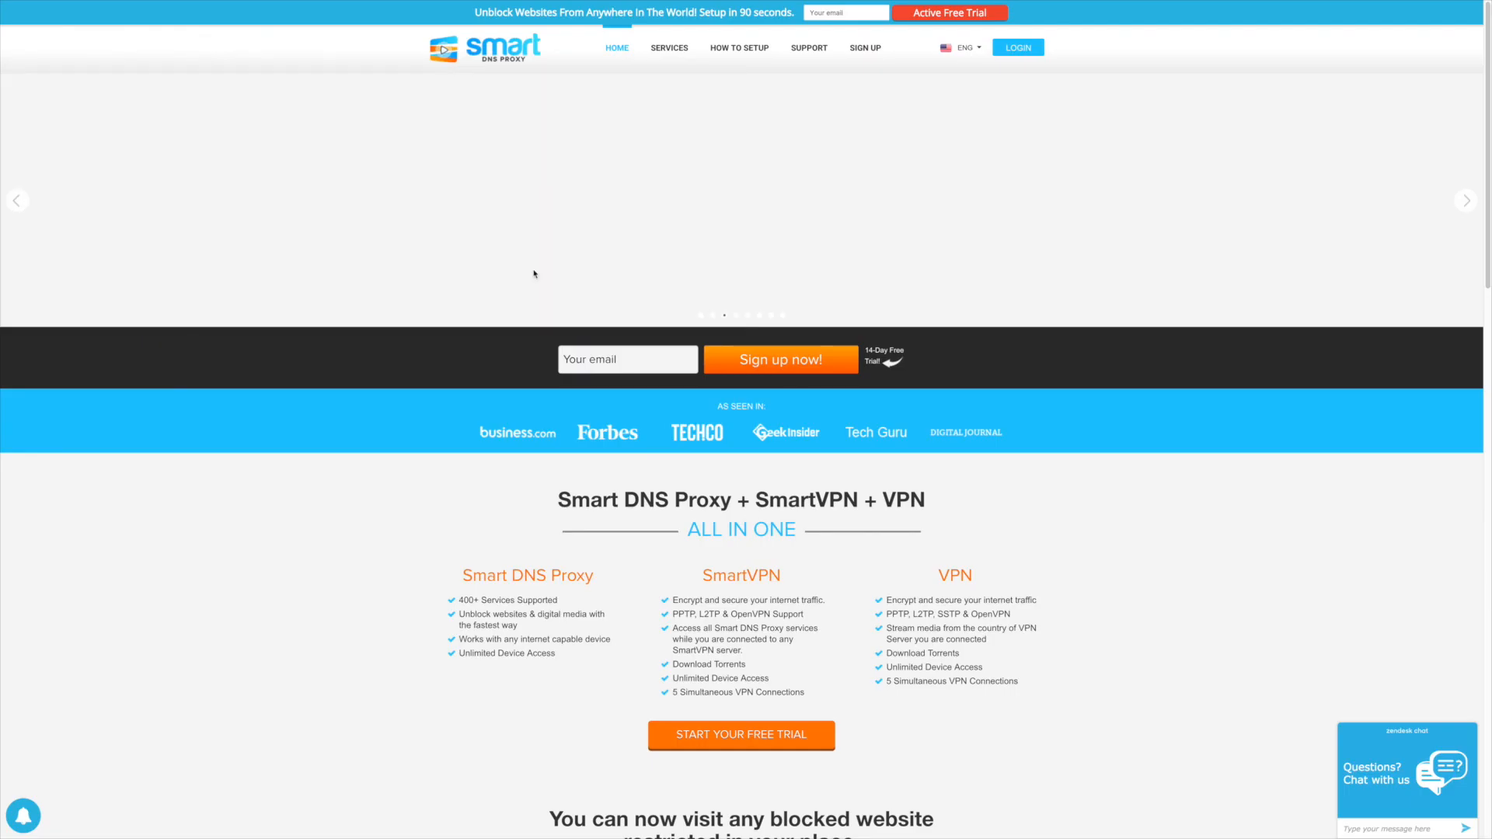
pyautogui.scroll(-10, 534, 272)
pyautogui.scroll(-10, 534, 273)
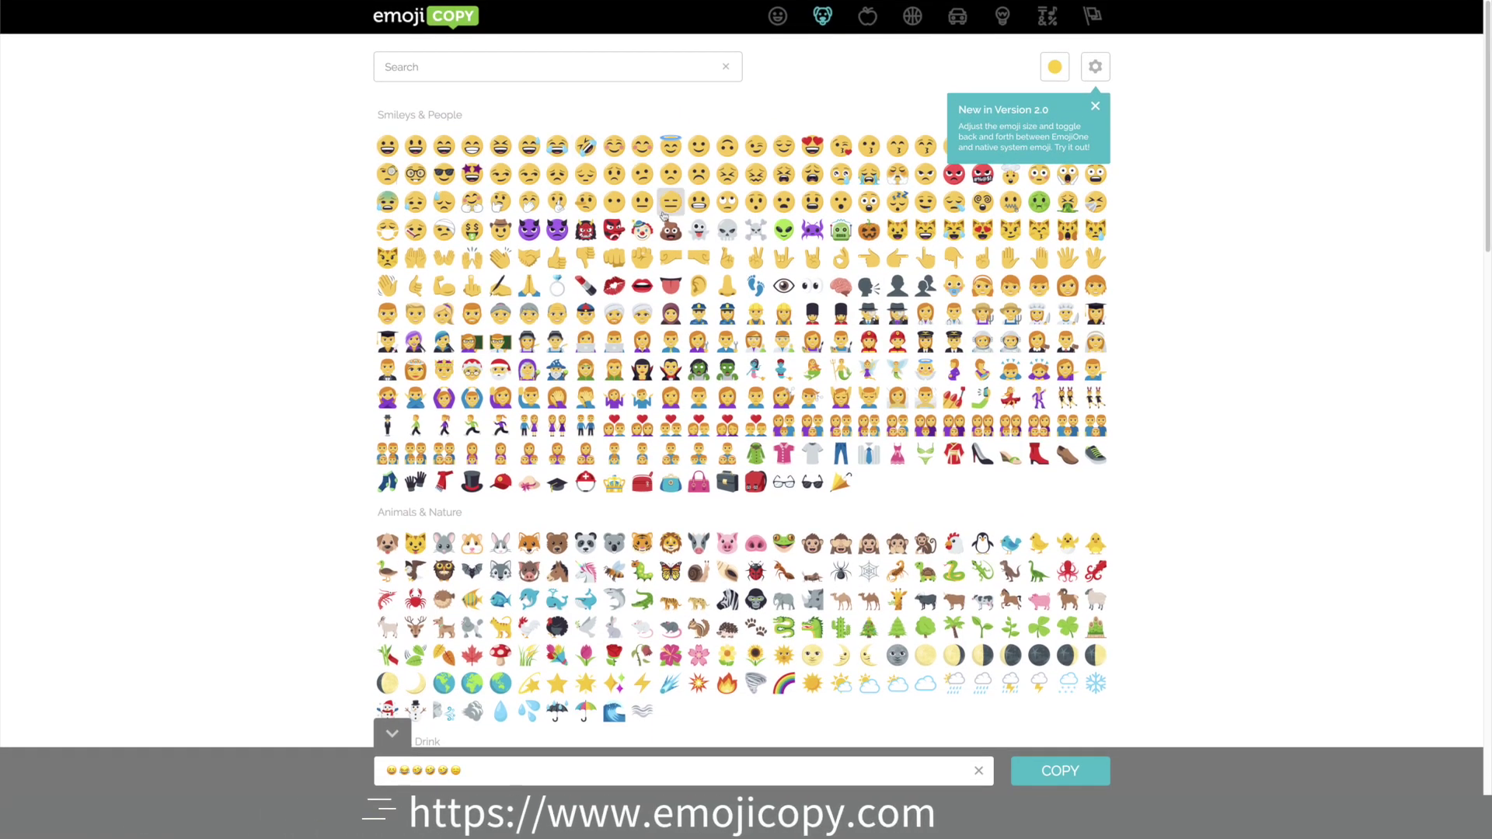
# Add hand-gesture and monkey emojis to the emojiCOPY string.
pyautogui.click(670, 269)
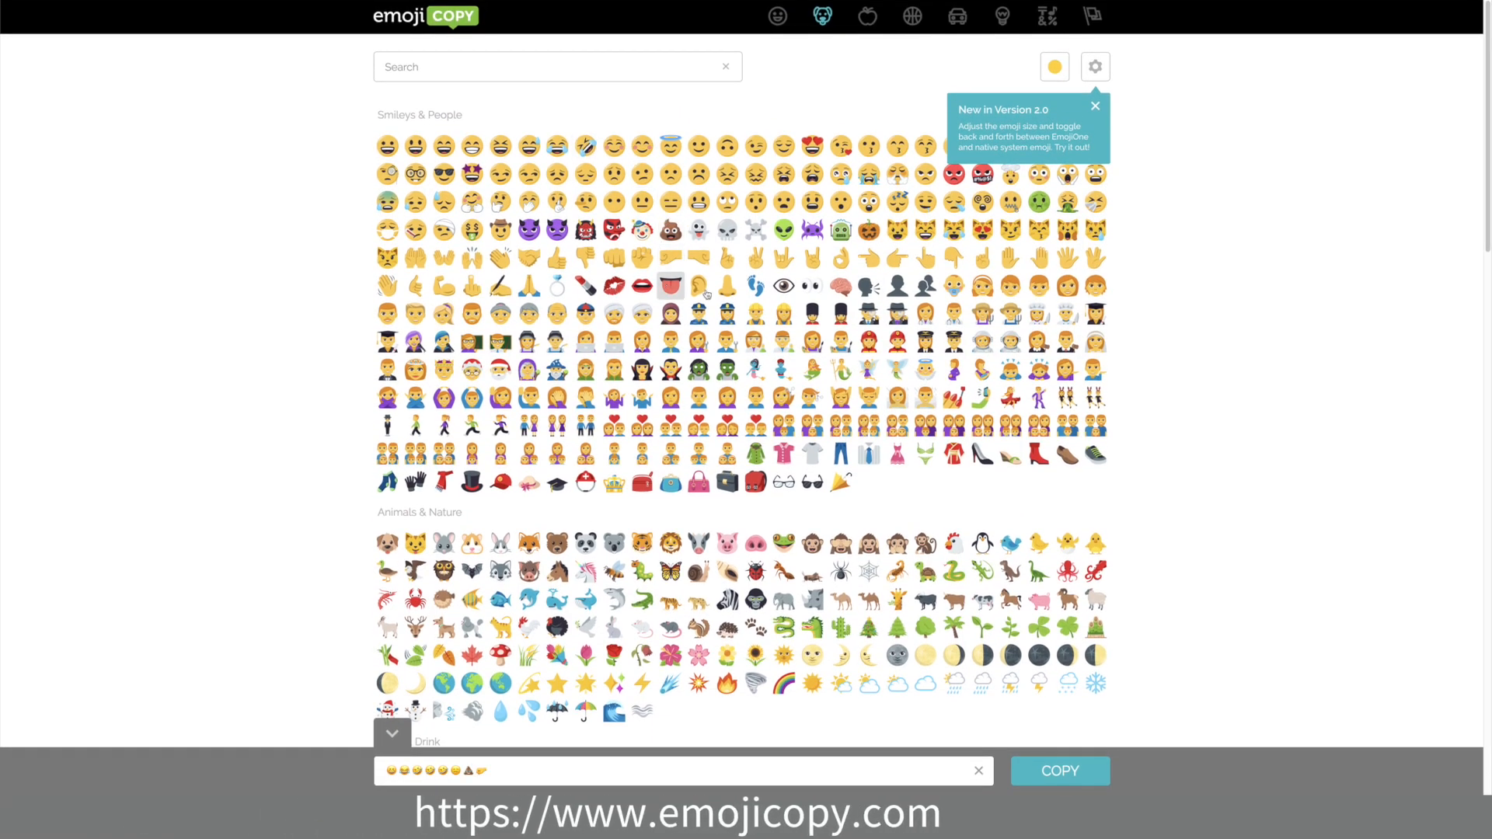
pyautogui.click(757, 286)
pyautogui.click(812, 274)
pyautogui.scroll(-1, 868, 314)
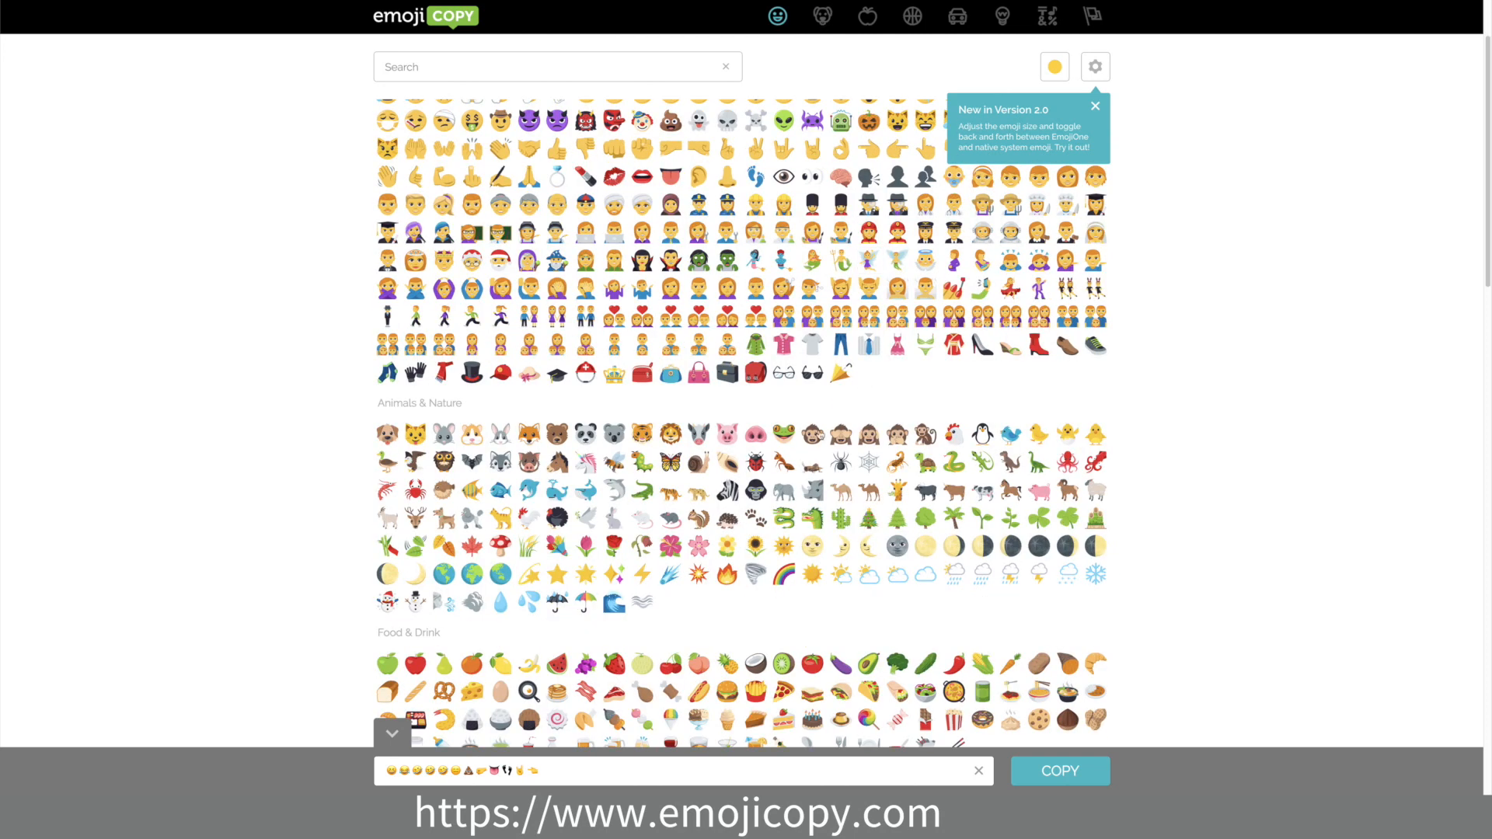
pyautogui.click(814, 438)
pyautogui.click(813, 434)
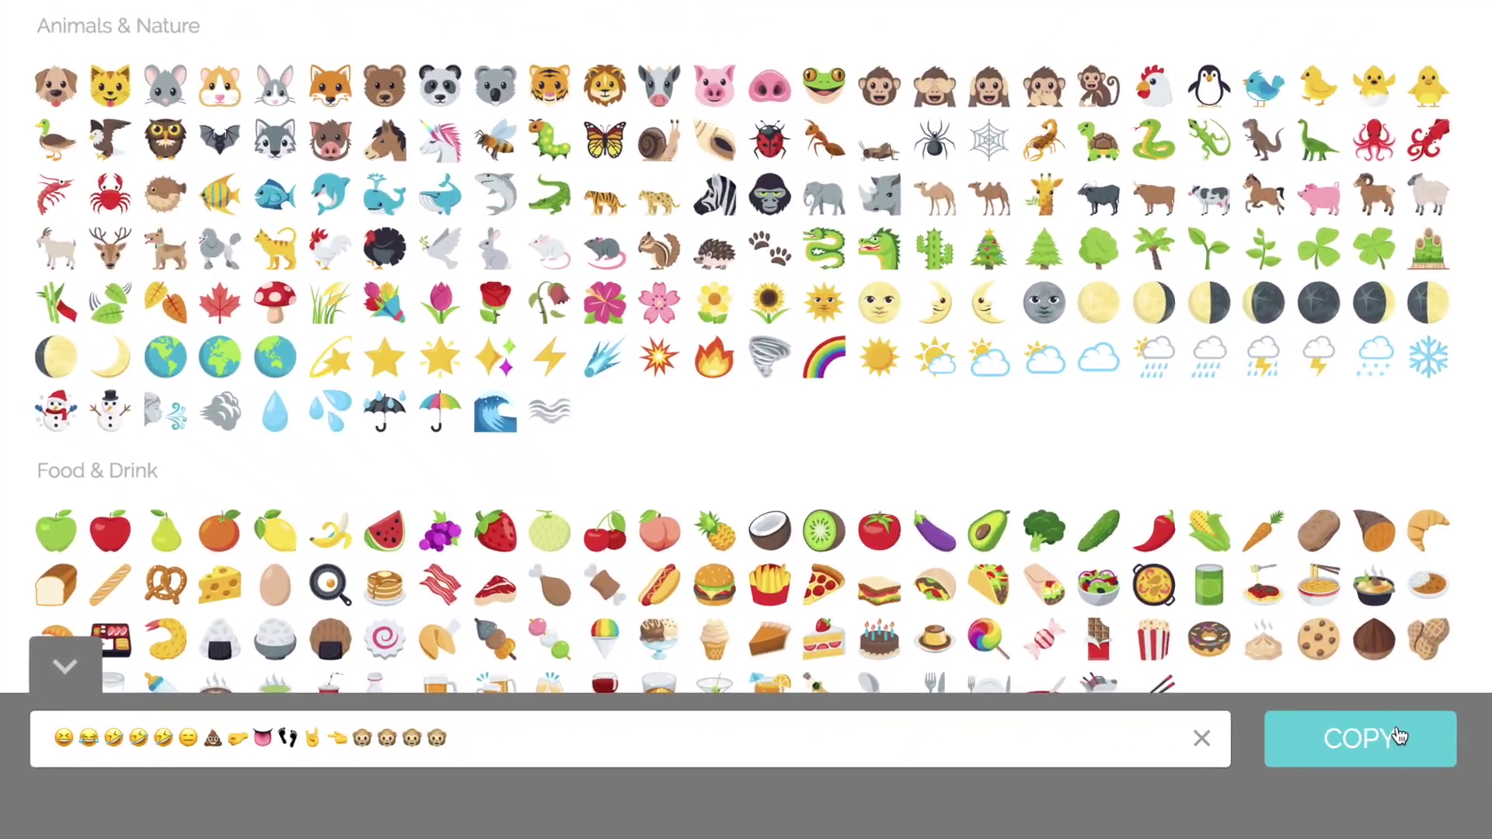
# Copy the sixteen-emoji string and paste it into the TextEdit document.
pyautogui.click(1254, 753)
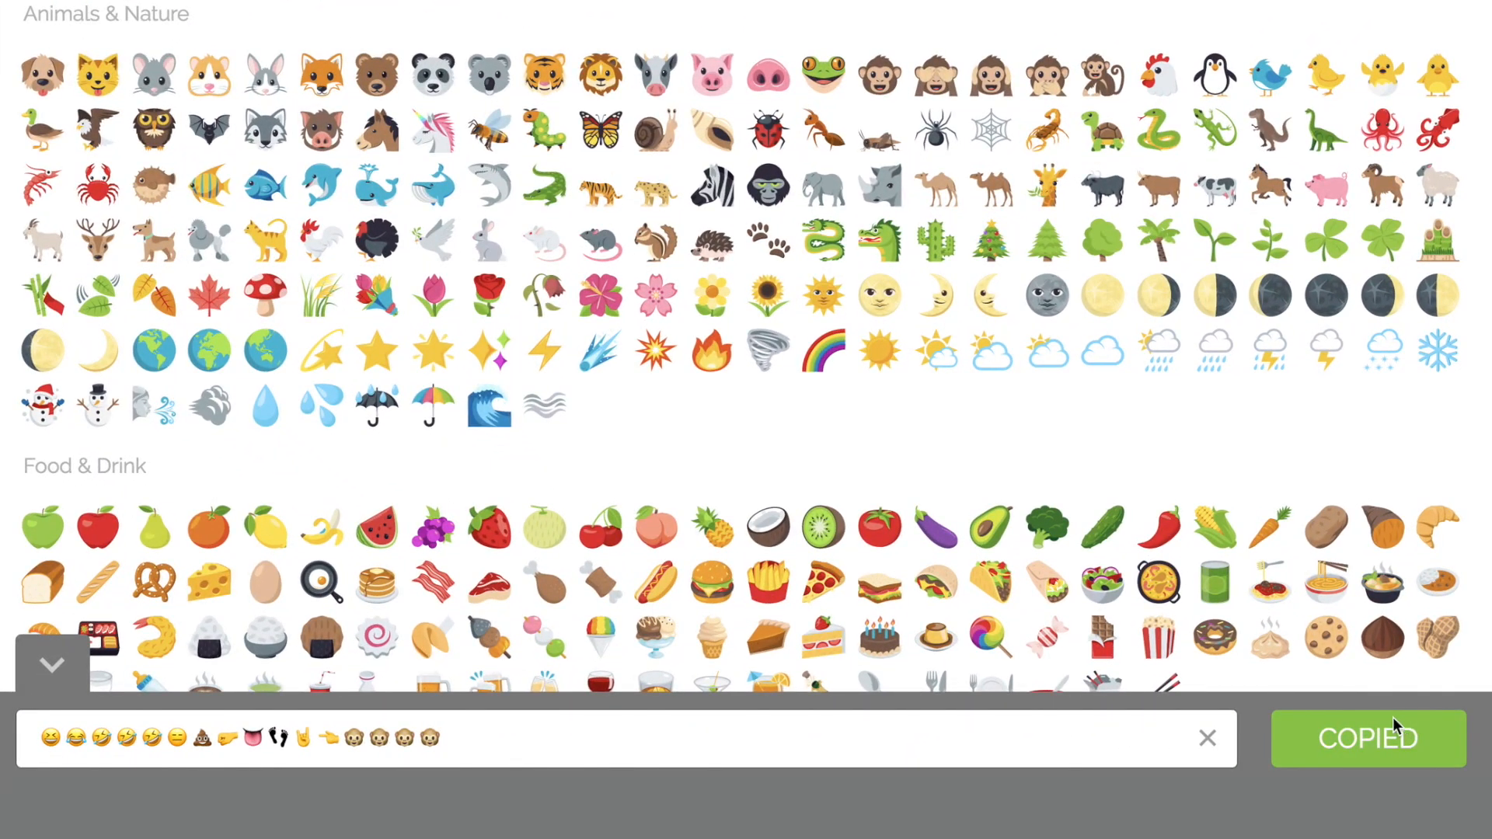
pyautogui.click(1117, 657)
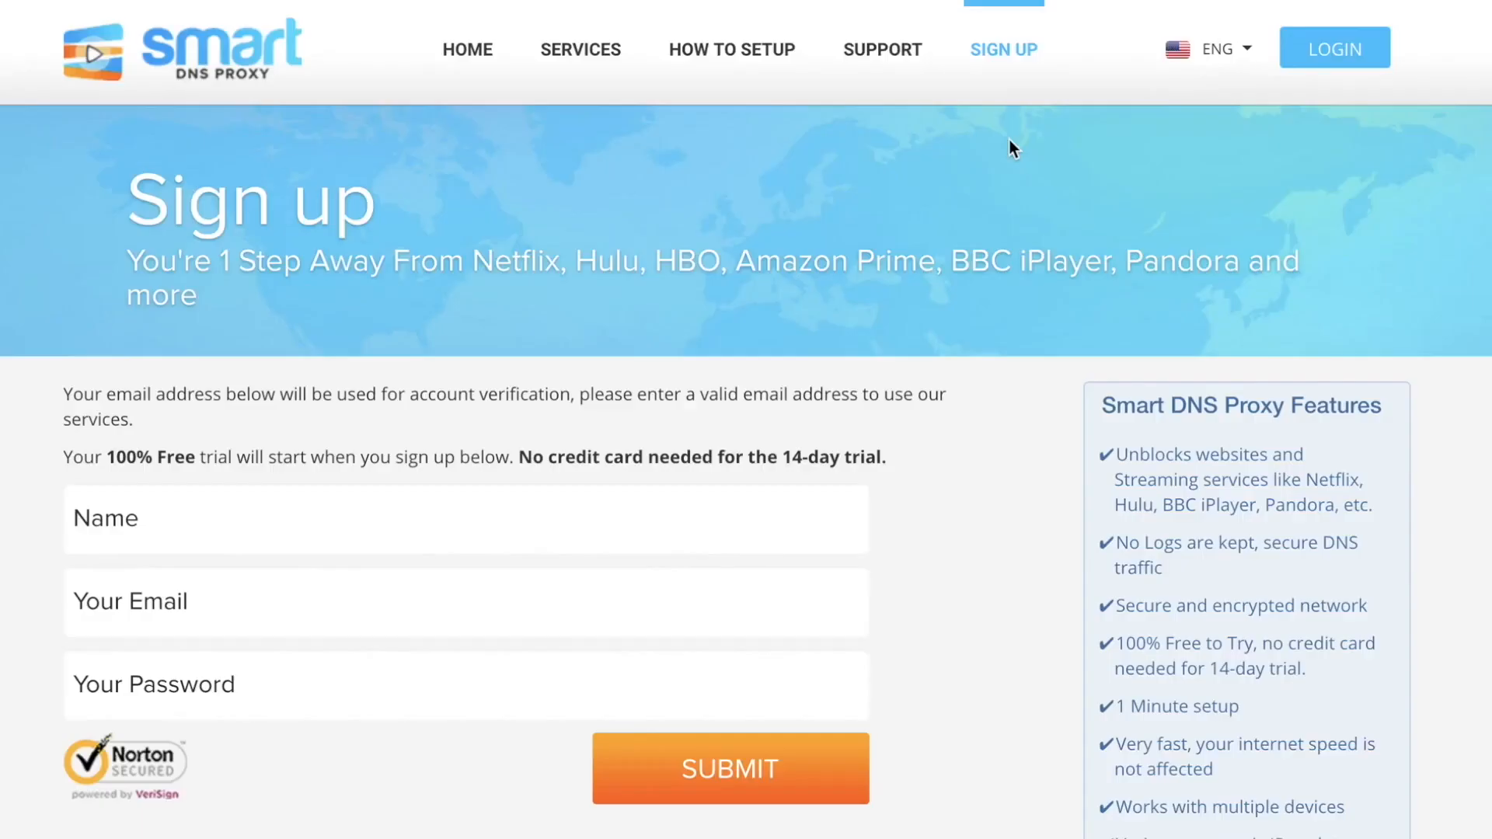
# Begin filling the Name field of the free 14-day trial sign-up form.
pyautogui.click(382, 525)
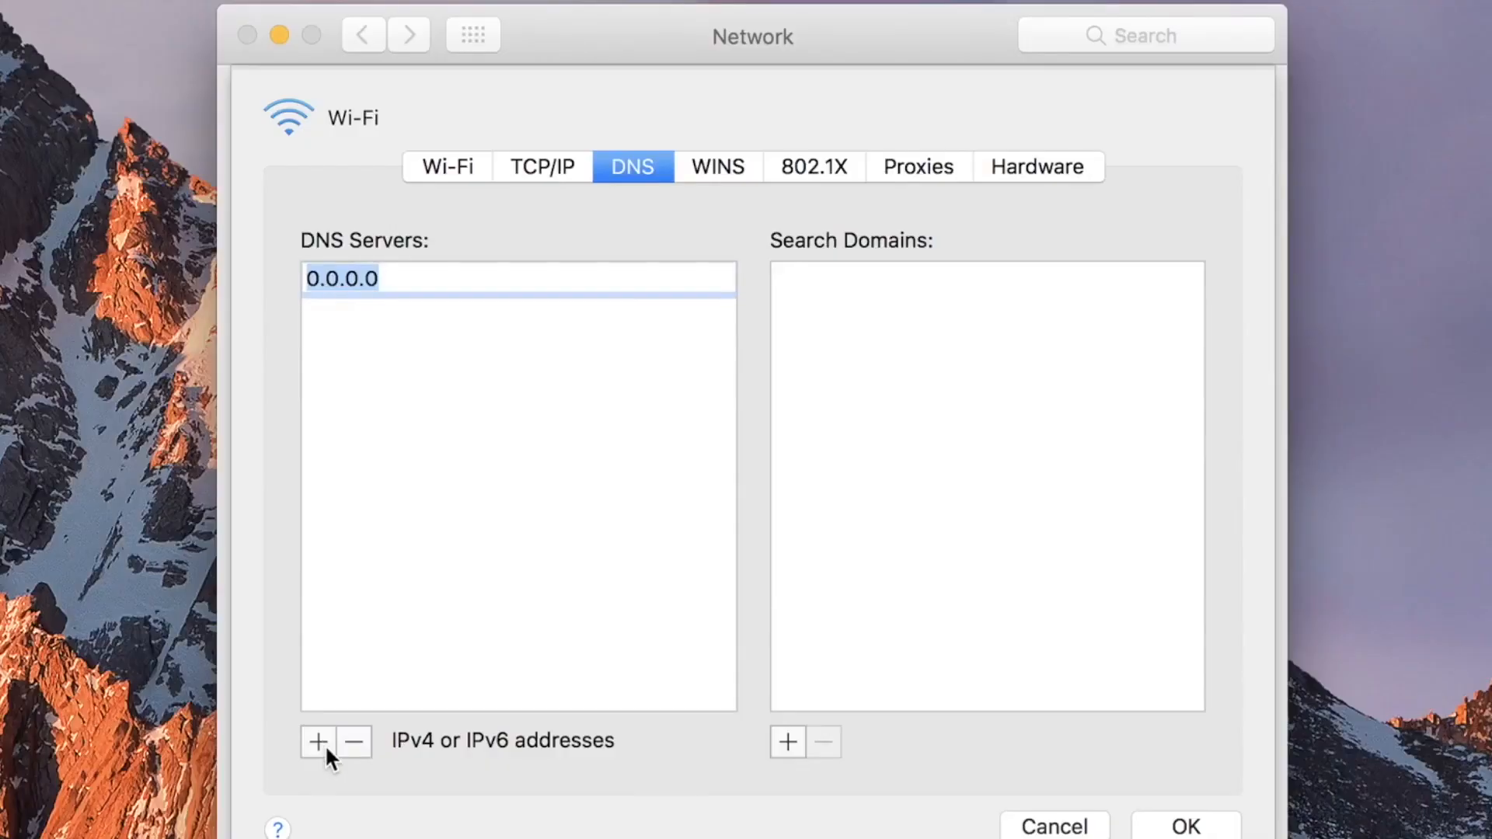
# Replace DNS 0.0.0.0 with 54.66.128.66 and add 223.165.64.97 as a second server.
pyautogui.click(382, 277)
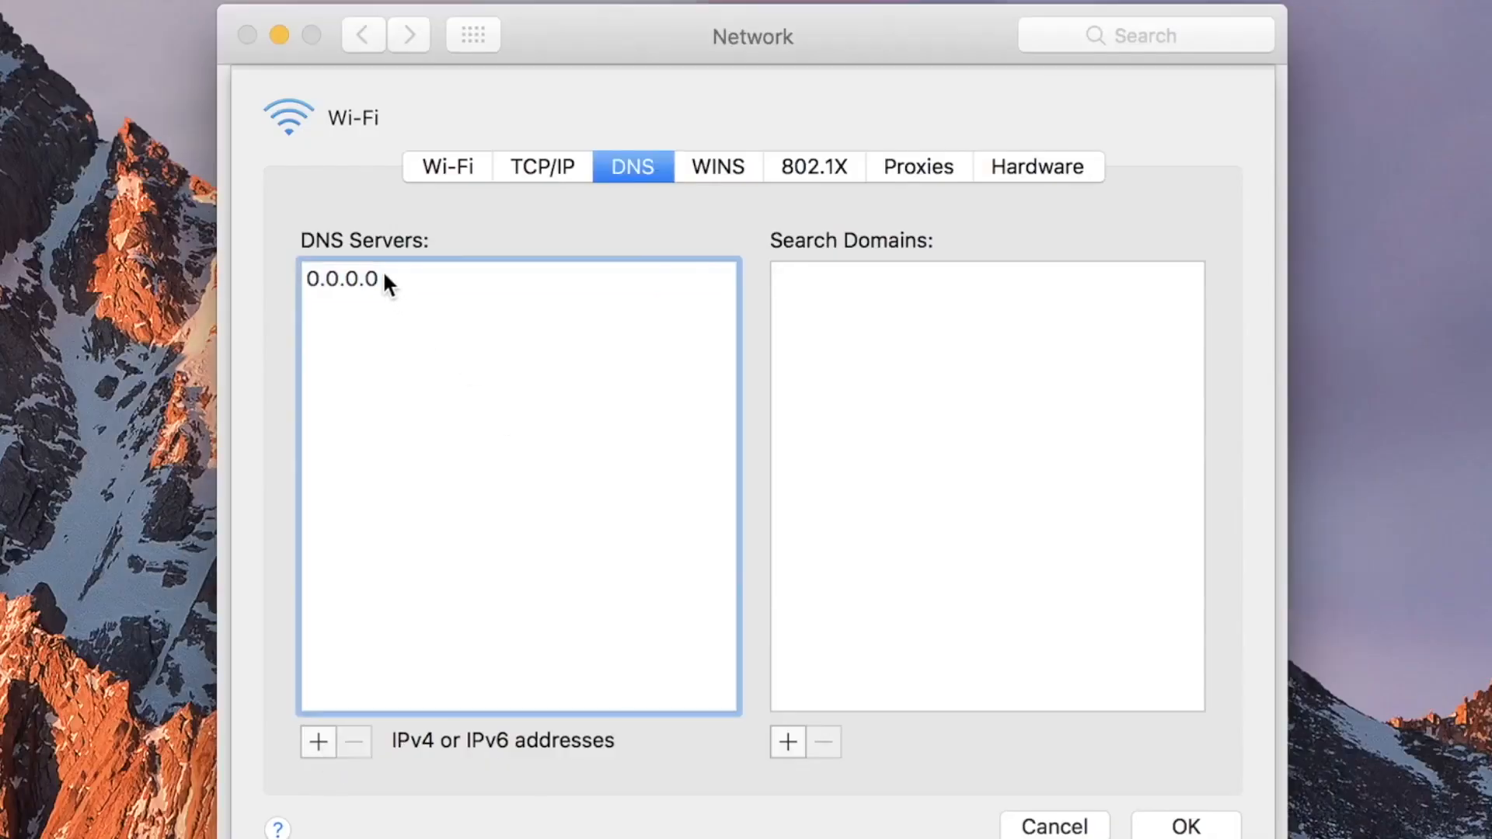
pyautogui.doubleClick(361, 277)
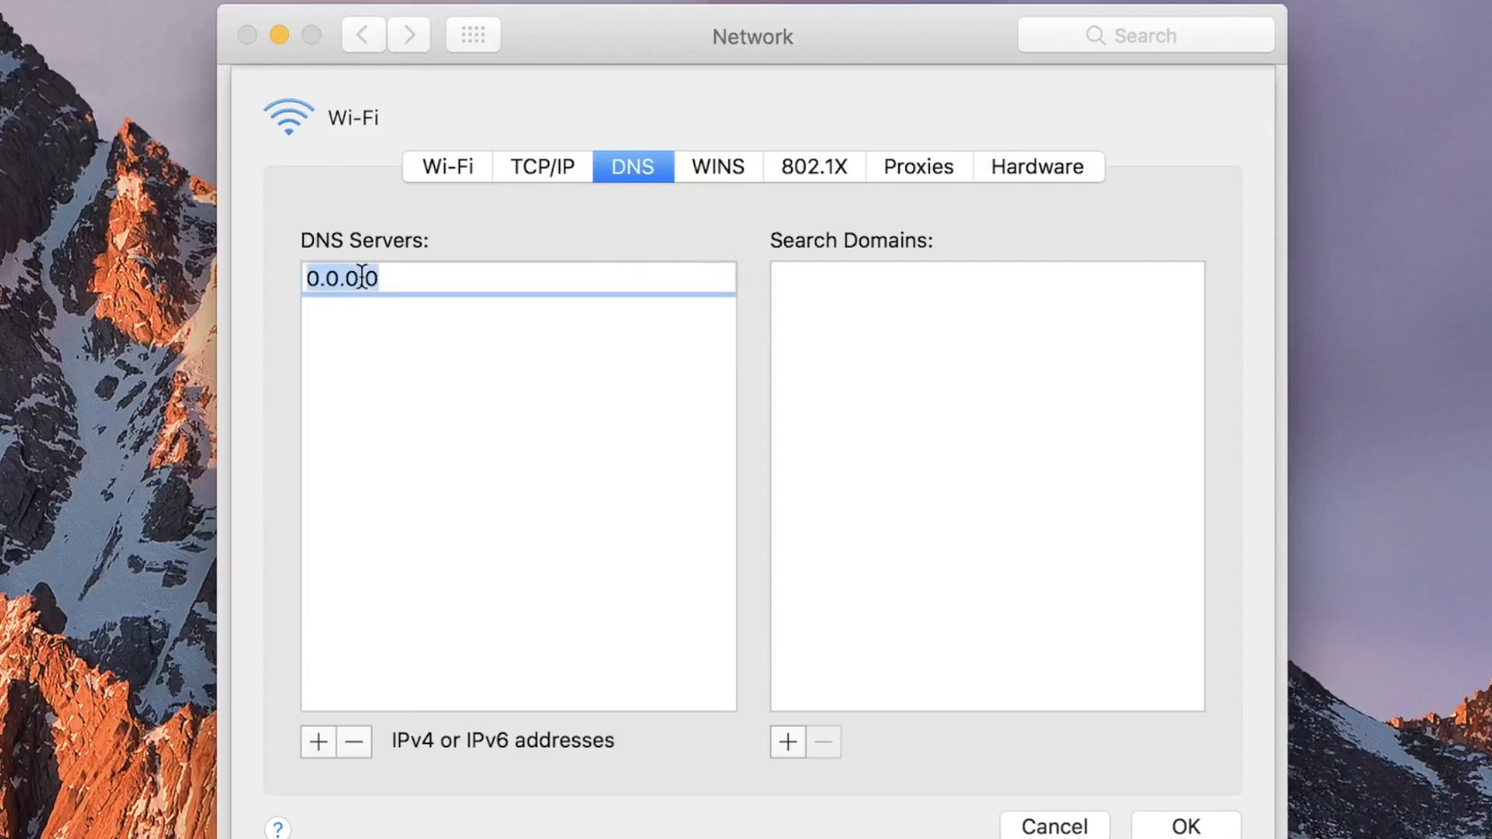
pyautogui.write('54.66.128.66')
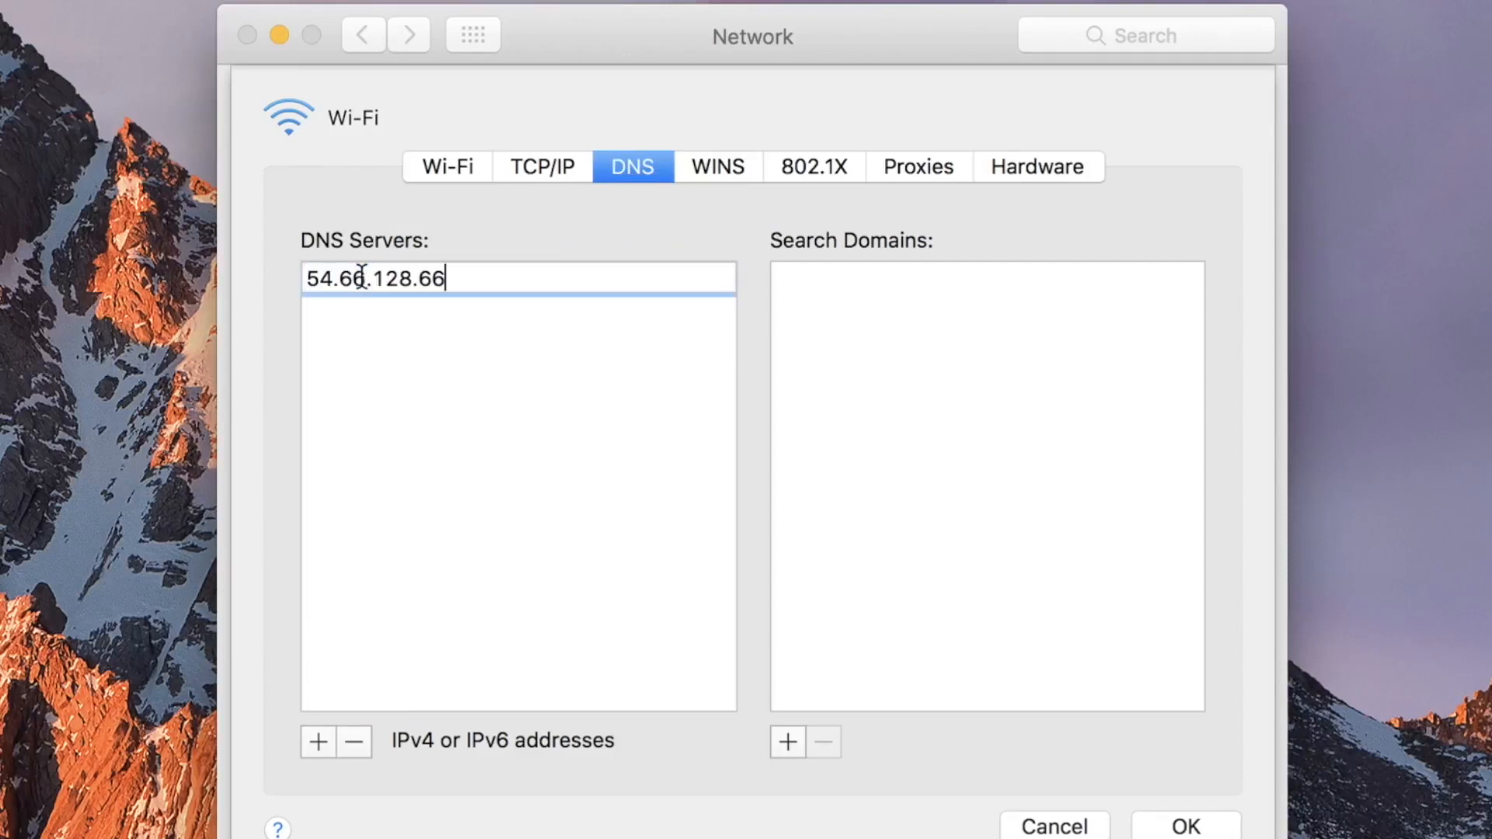
pyautogui.click(317, 742)
pyautogui.write('223.165.64.97')
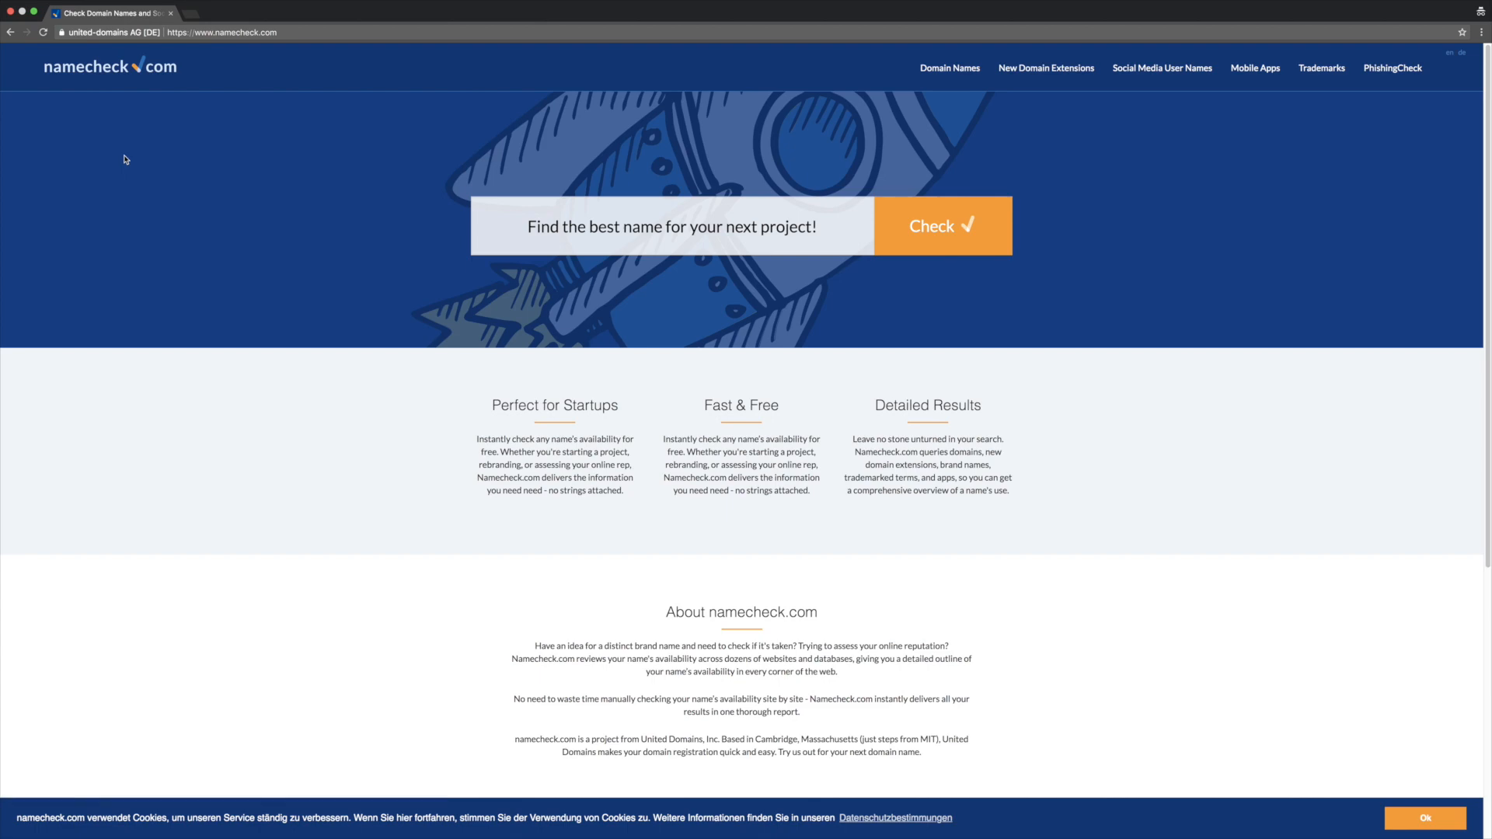
# Pick 'players narrative' from autocomplete and run the availability check.
pyautogui.click(575, 221)
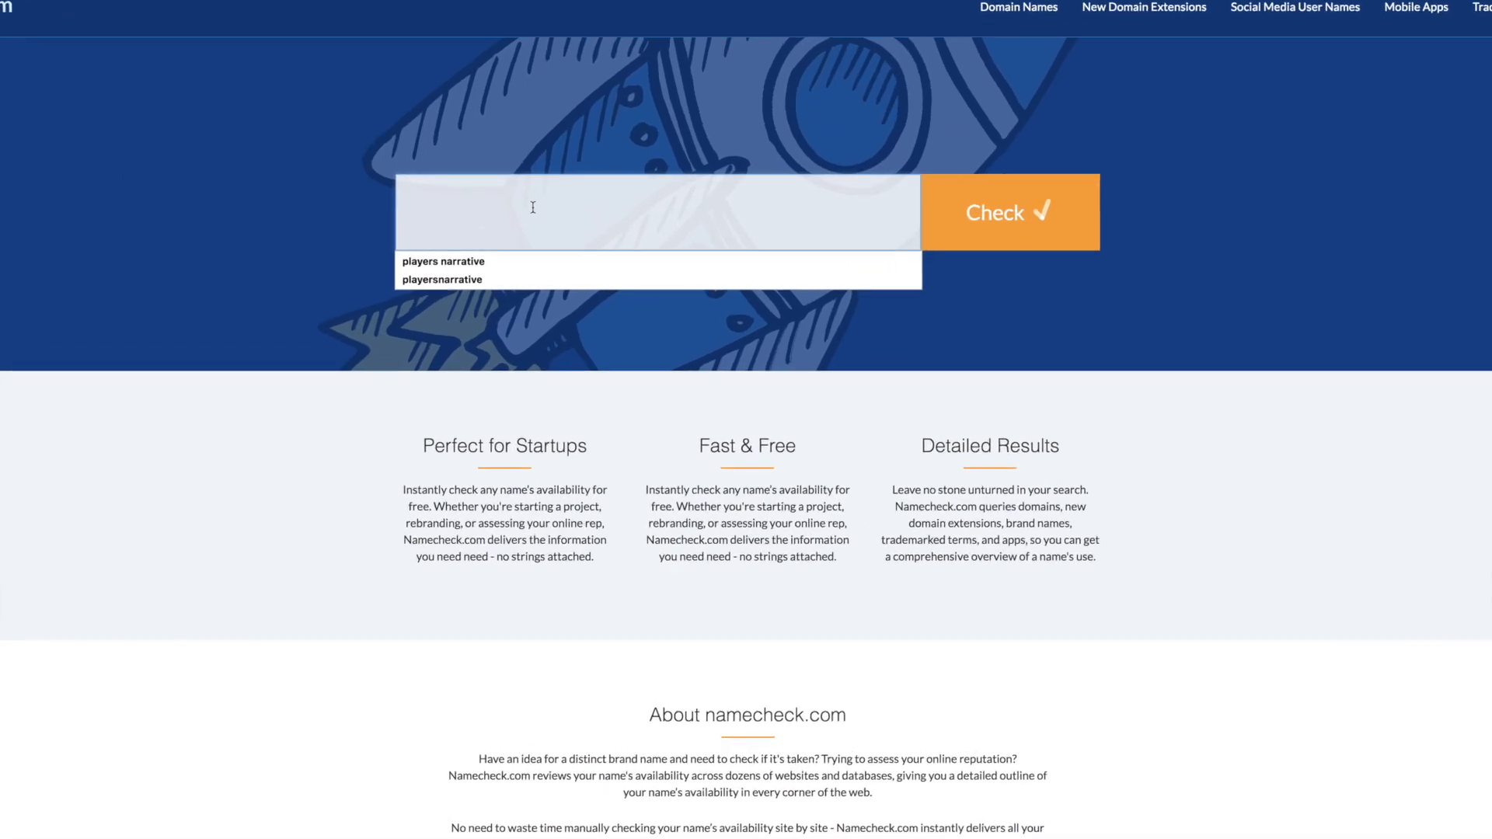
pyautogui.press('Down')
pyautogui.press('Return')
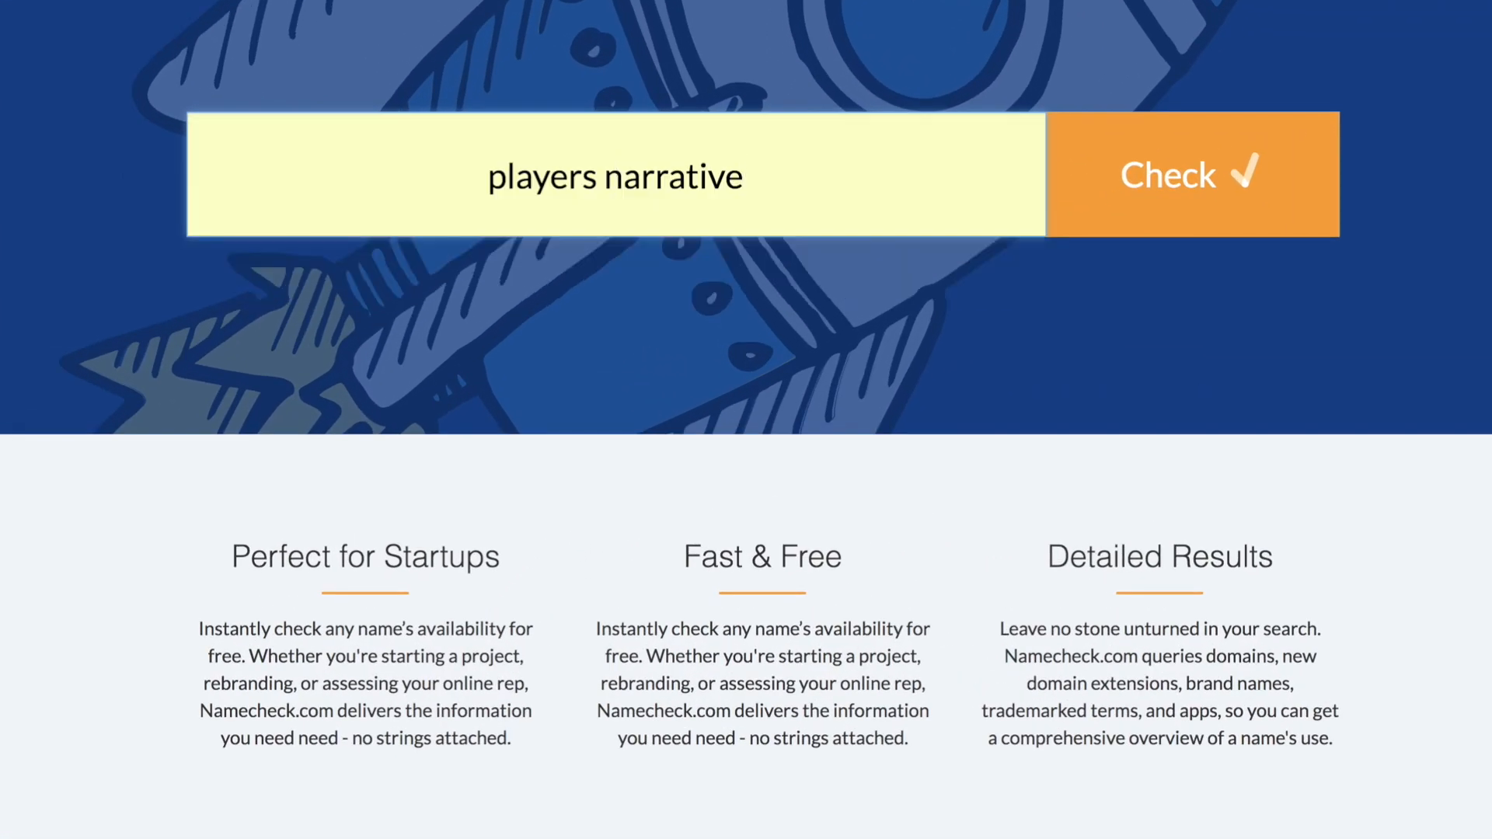
pyautogui.press('Return')
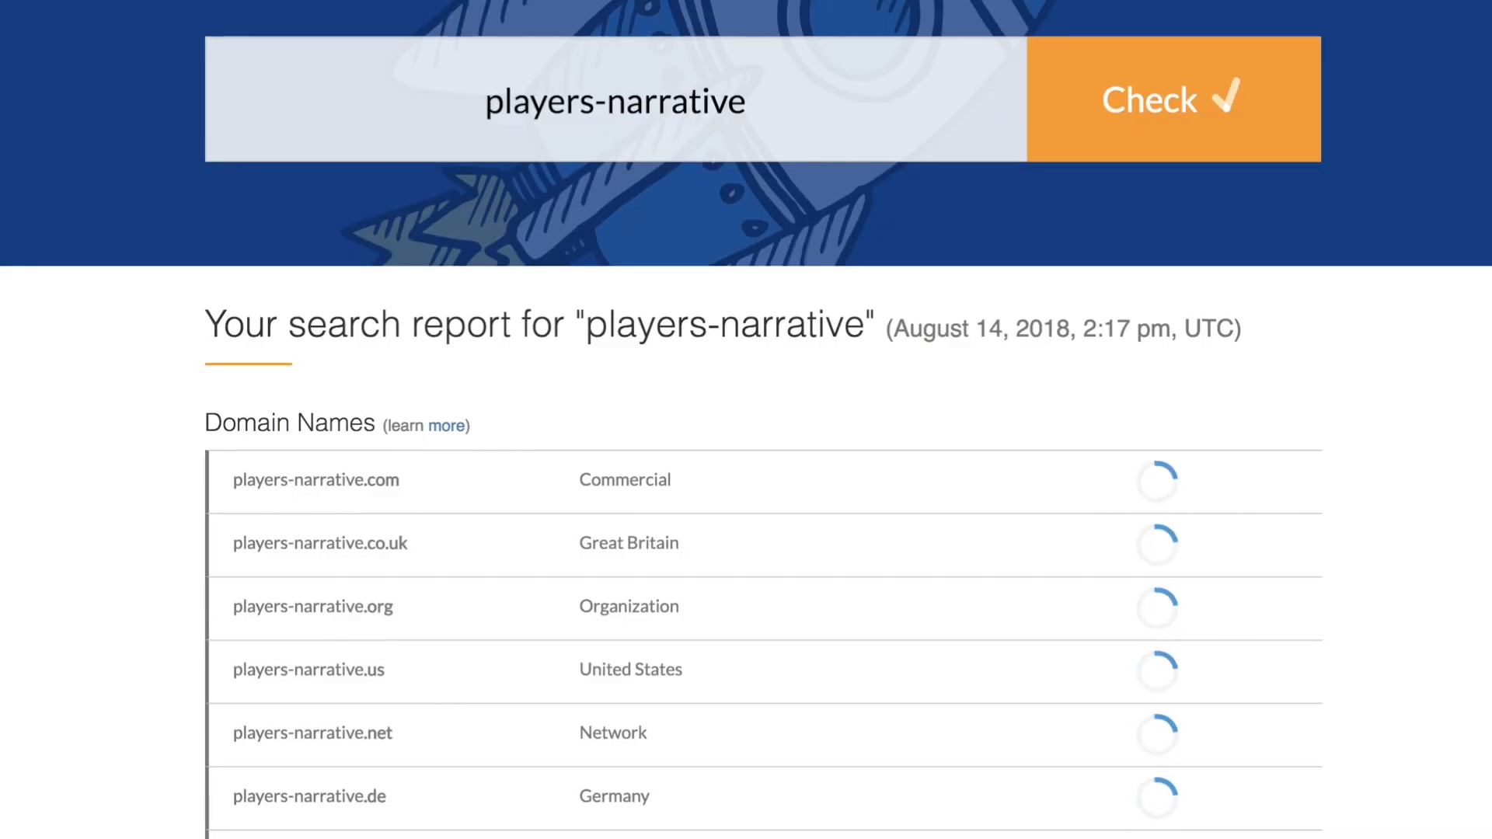
pyautogui.scroll(-2, 746, 466)
pyautogui.scroll(-2, 746, 466)
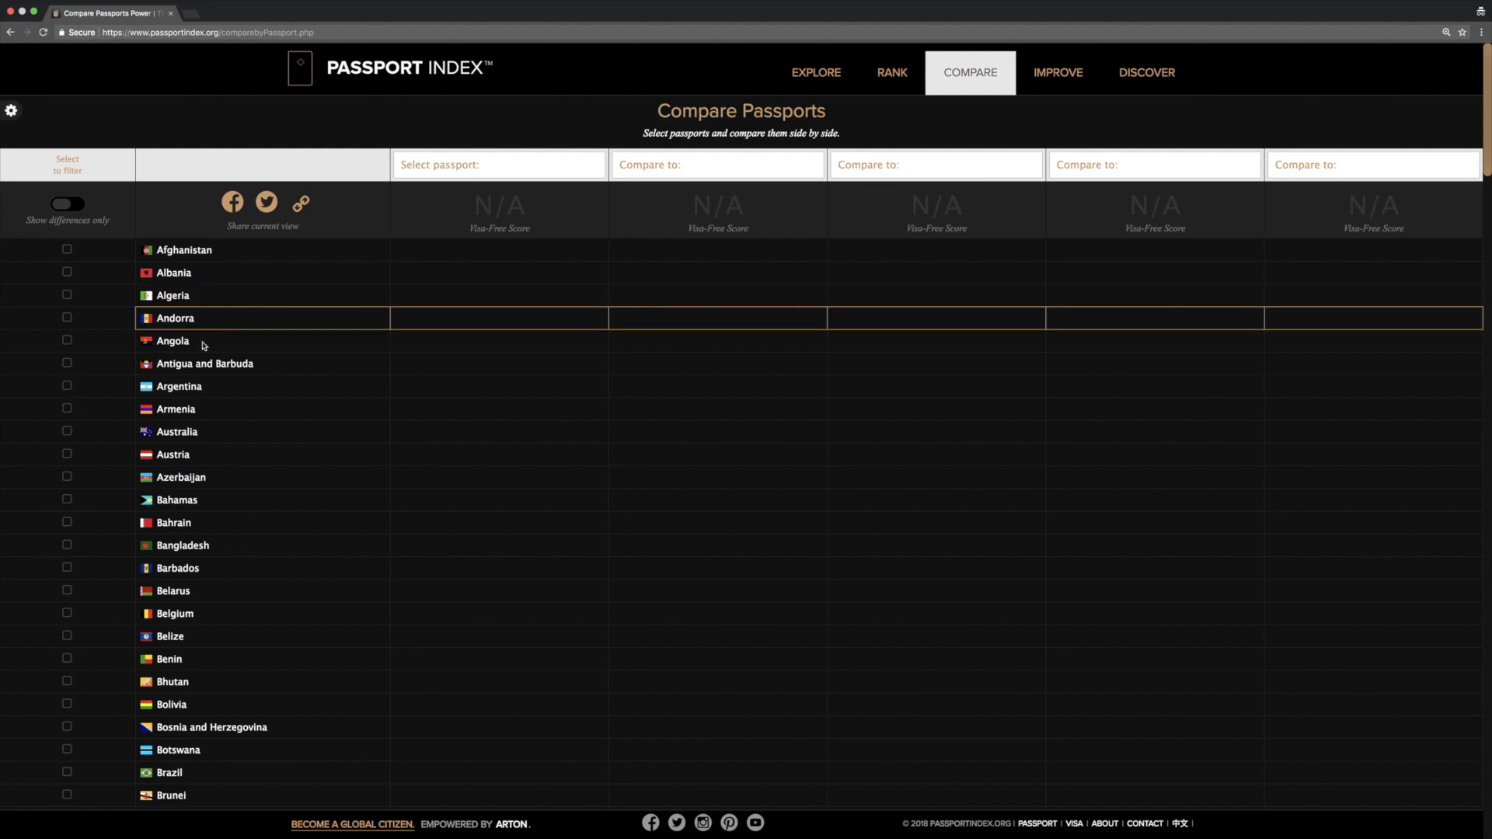
pyautogui.scroll(-2, 280, 351)
pyautogui.scroll(-3, 280, 374)
pyautogui.scroll(-3, 280, 373)
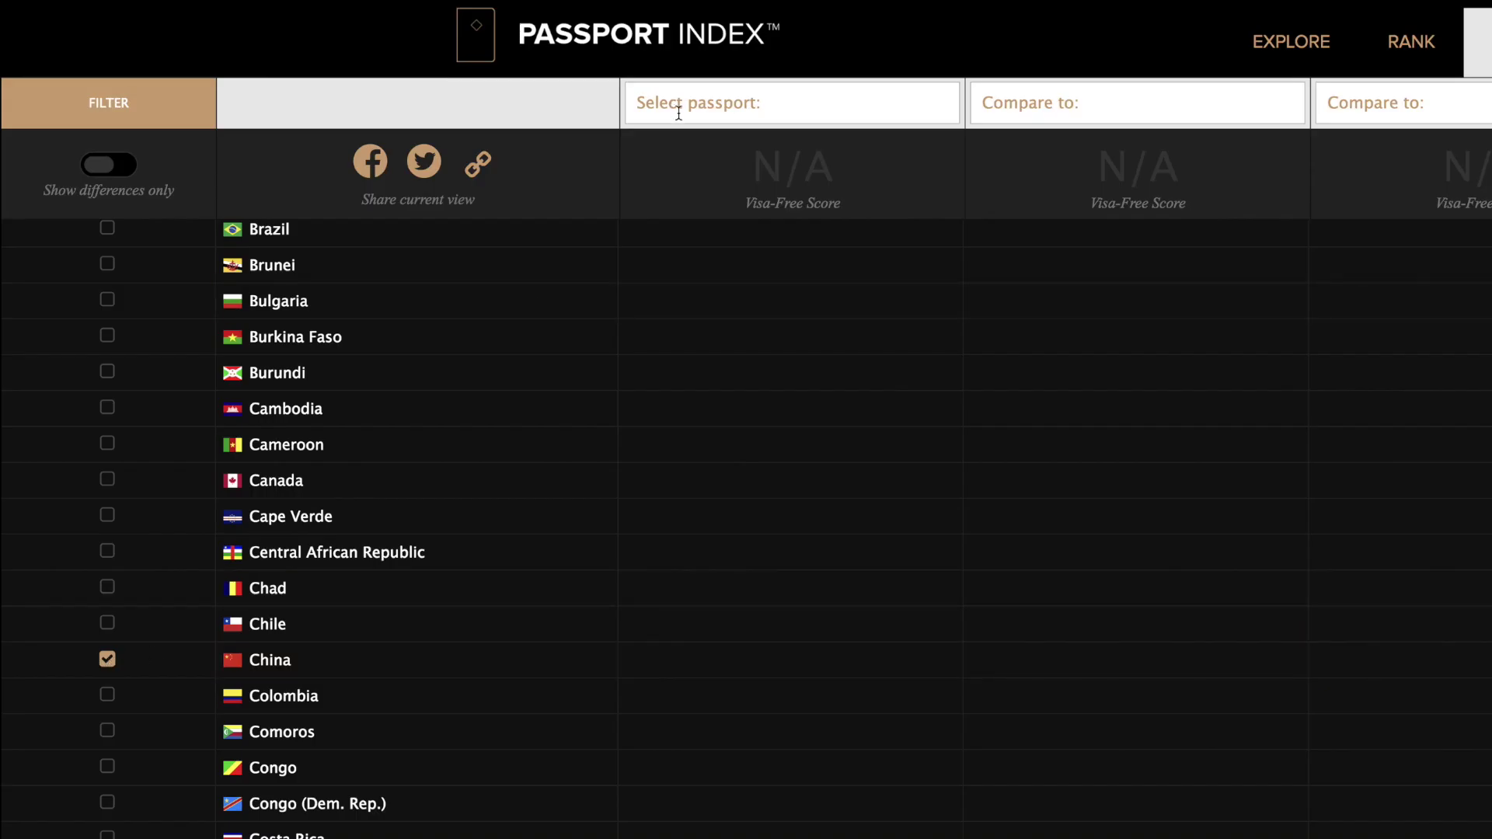
# Select United States of America as the first passport.
pyautogui.click(678, 110)
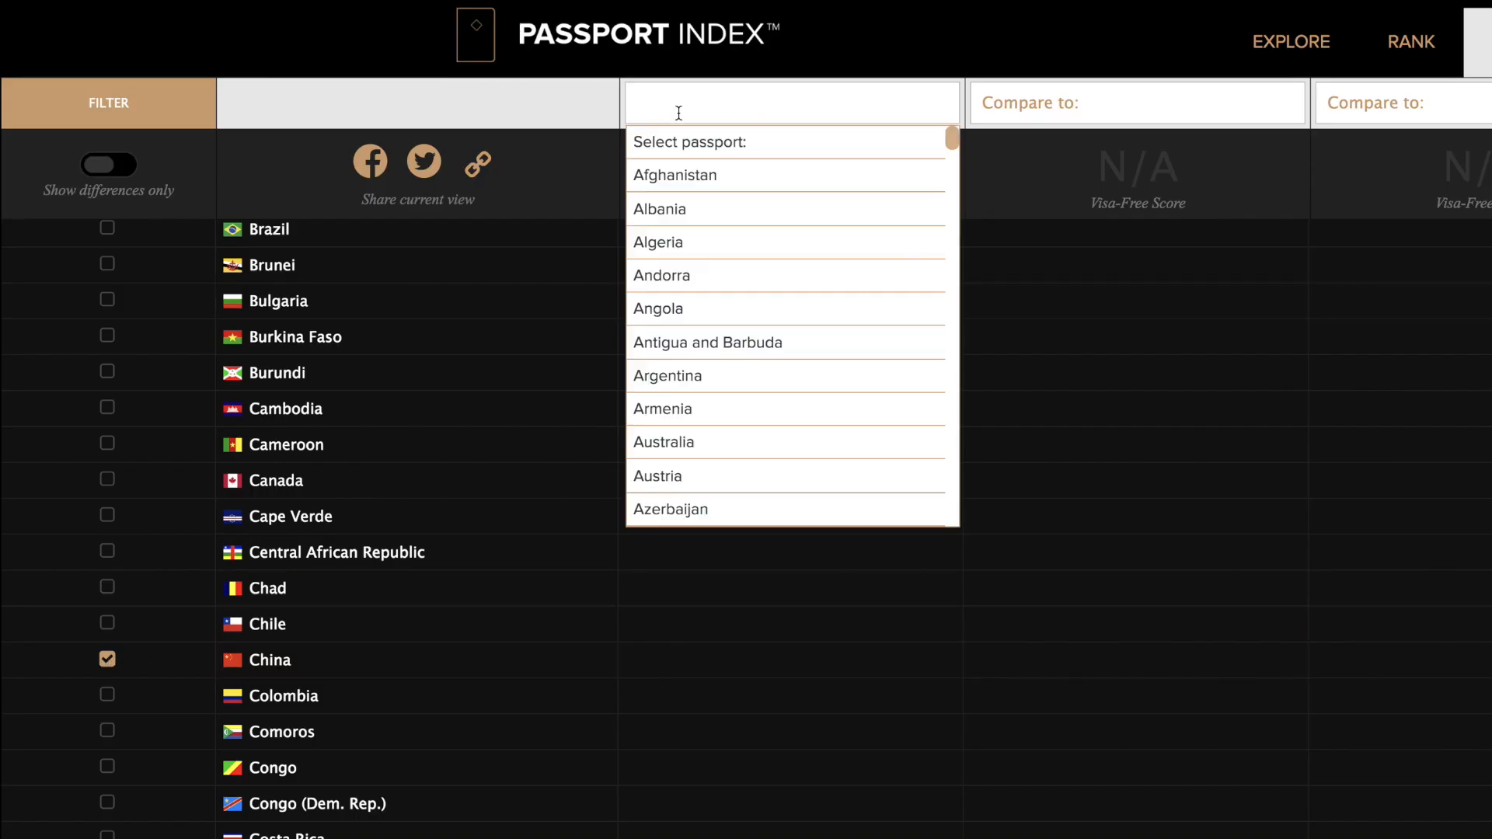
pyautogui.write('unite')
pyautogui.press('Down')
pyautogui.press('Down')
pyautogui.press('Down')
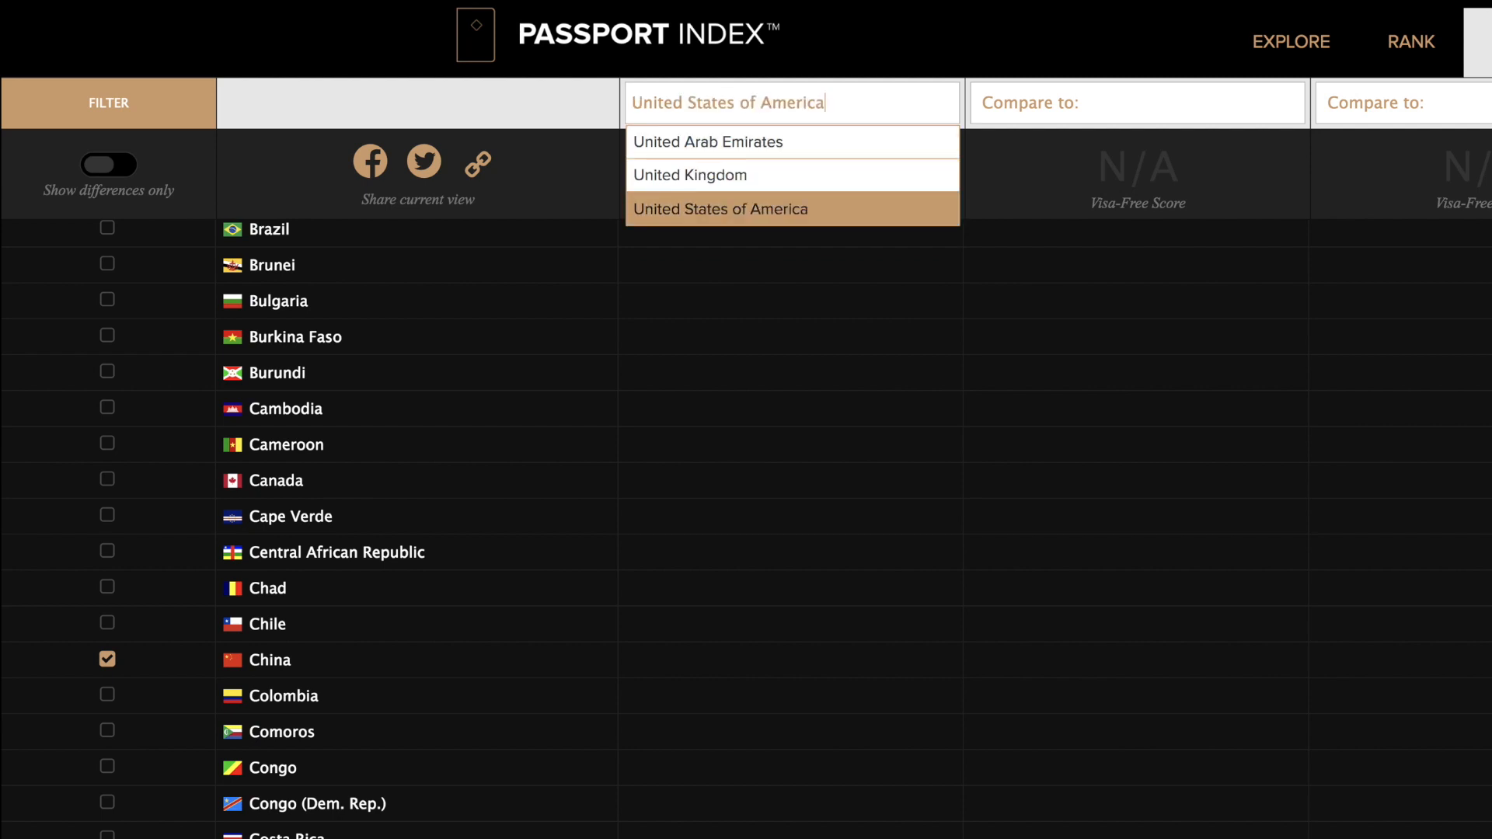
pyautogui.press('Return')
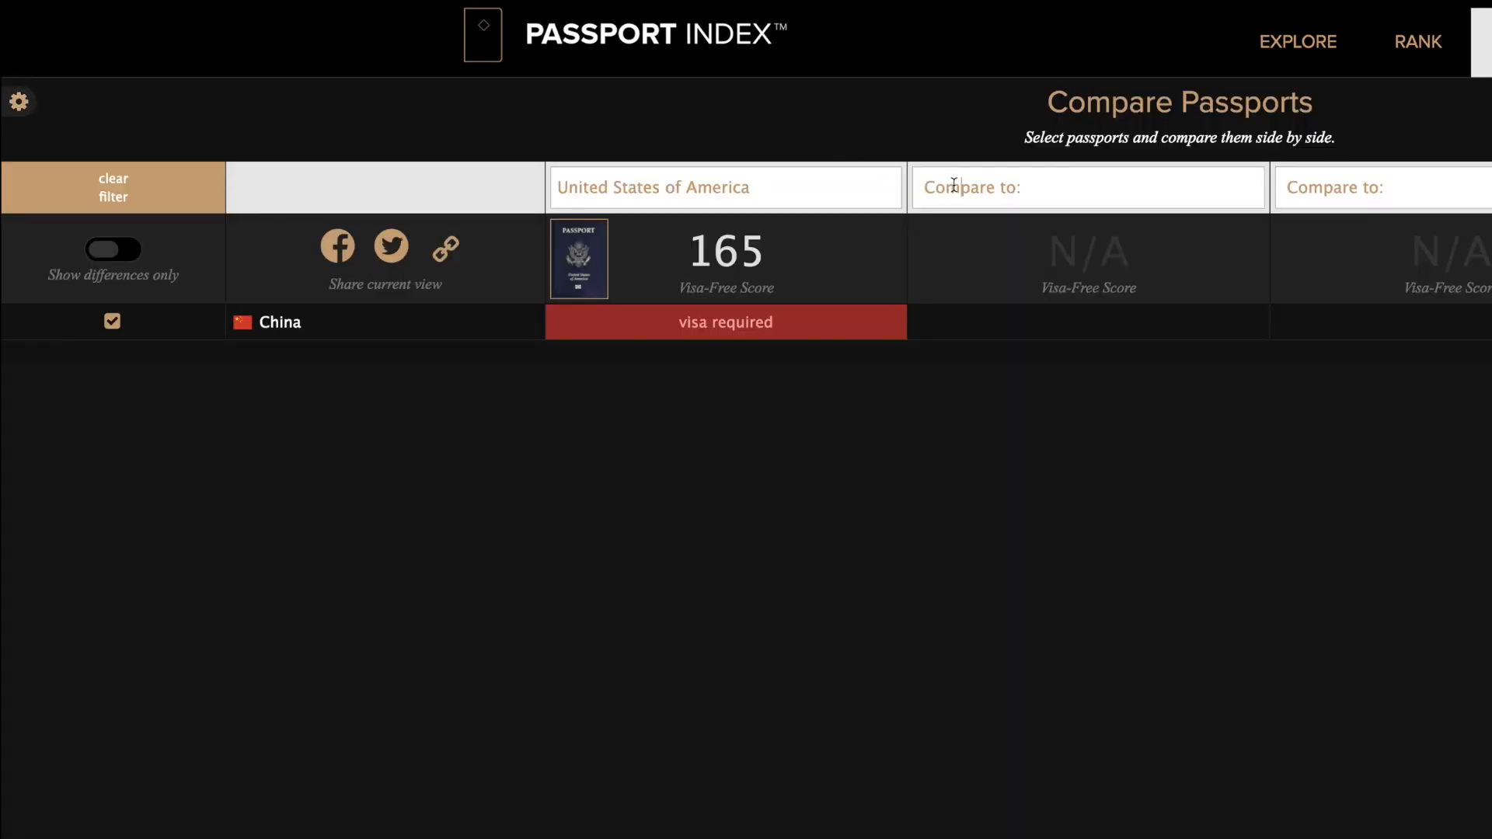
# Choose Singapore as the comparison passport.
pyautogui.click(950, 187)
pyautogui.write('singa')
pyautogui.press('Down')
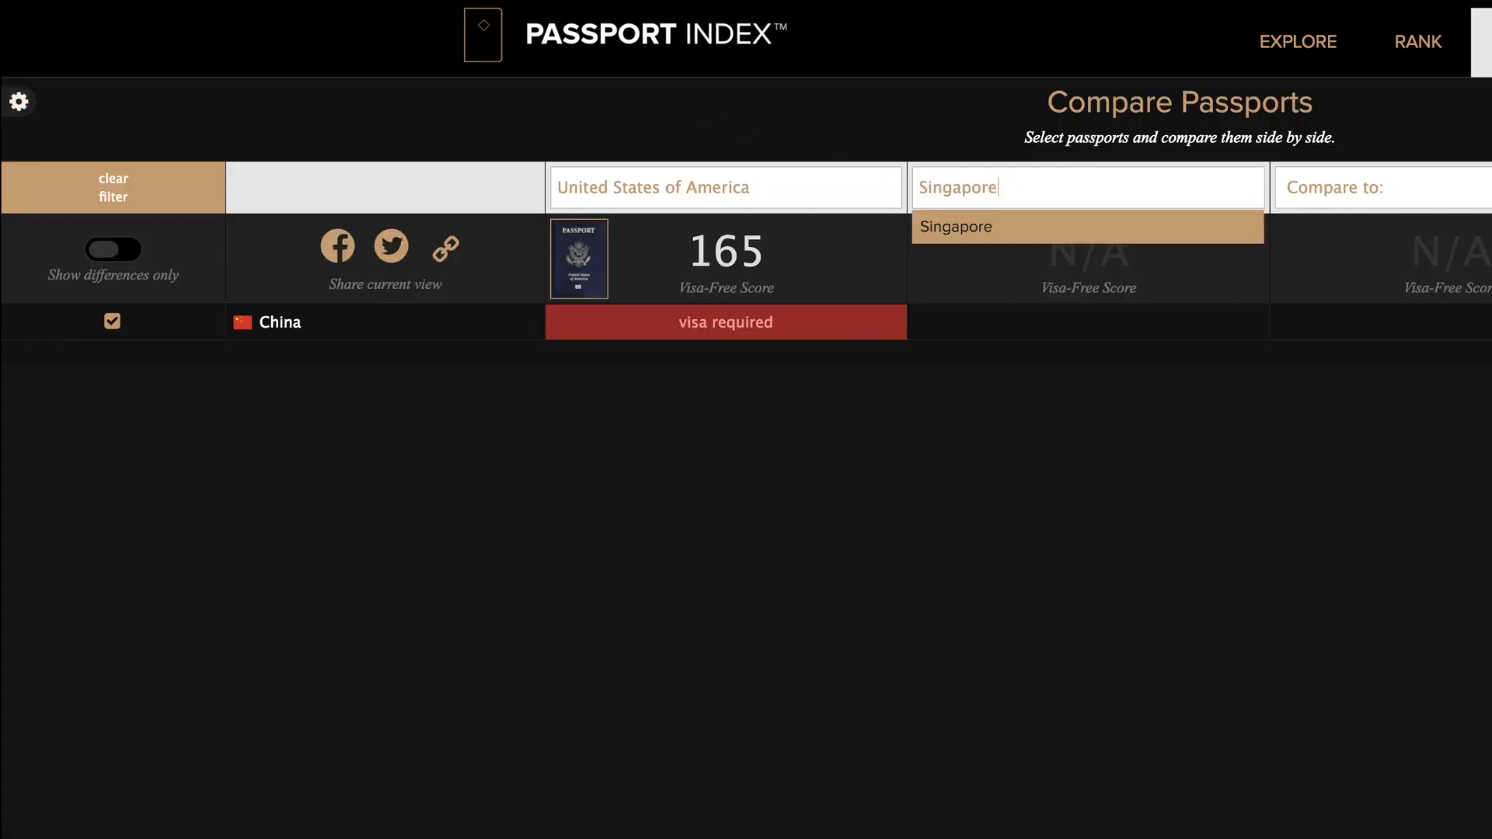
pyautogui.press('Return')
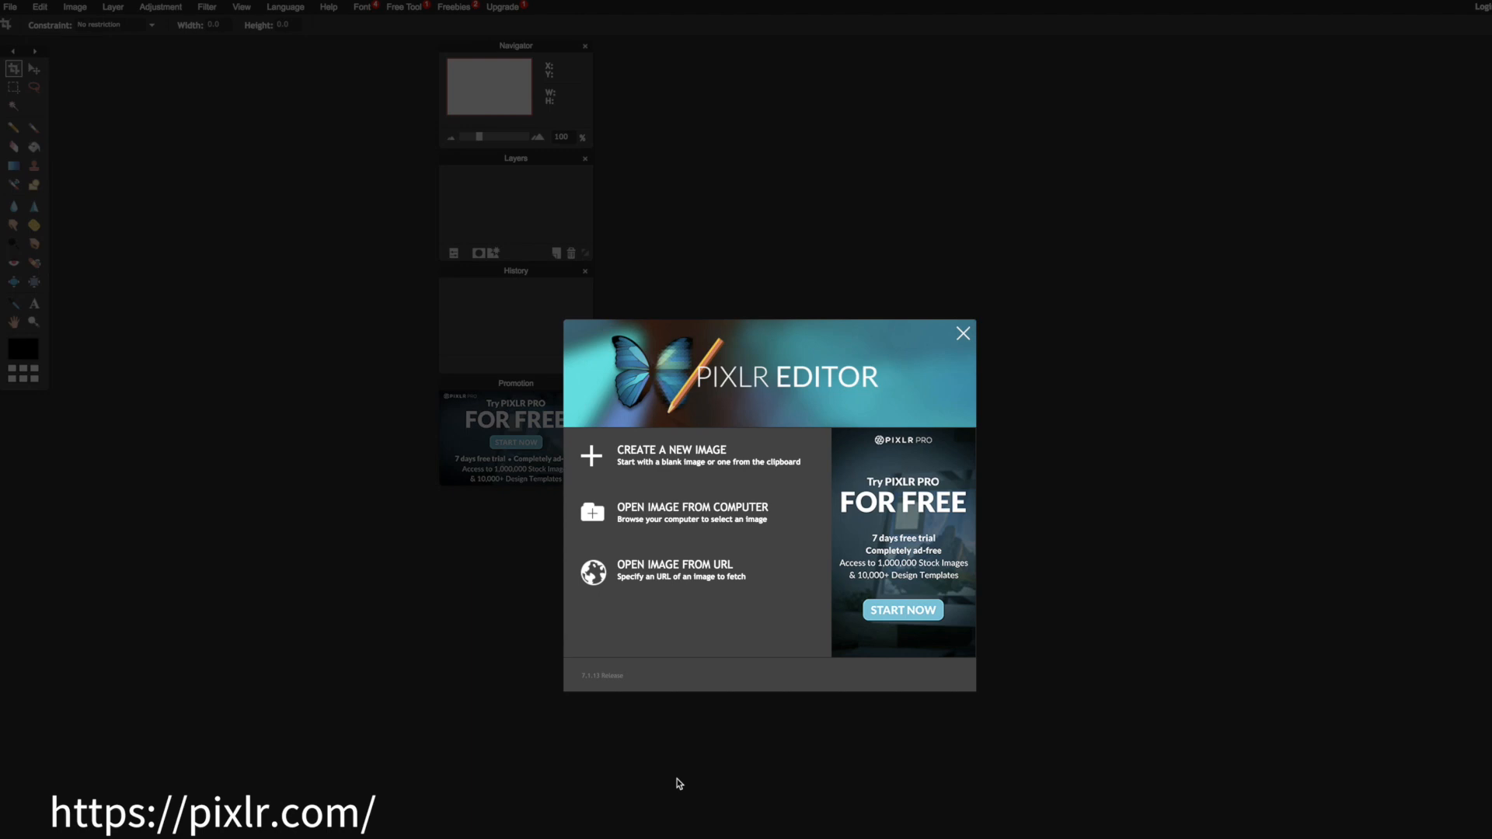
# Load the screenshot from the computer and add two new layers above it.
pyautogui.click(690, 503)
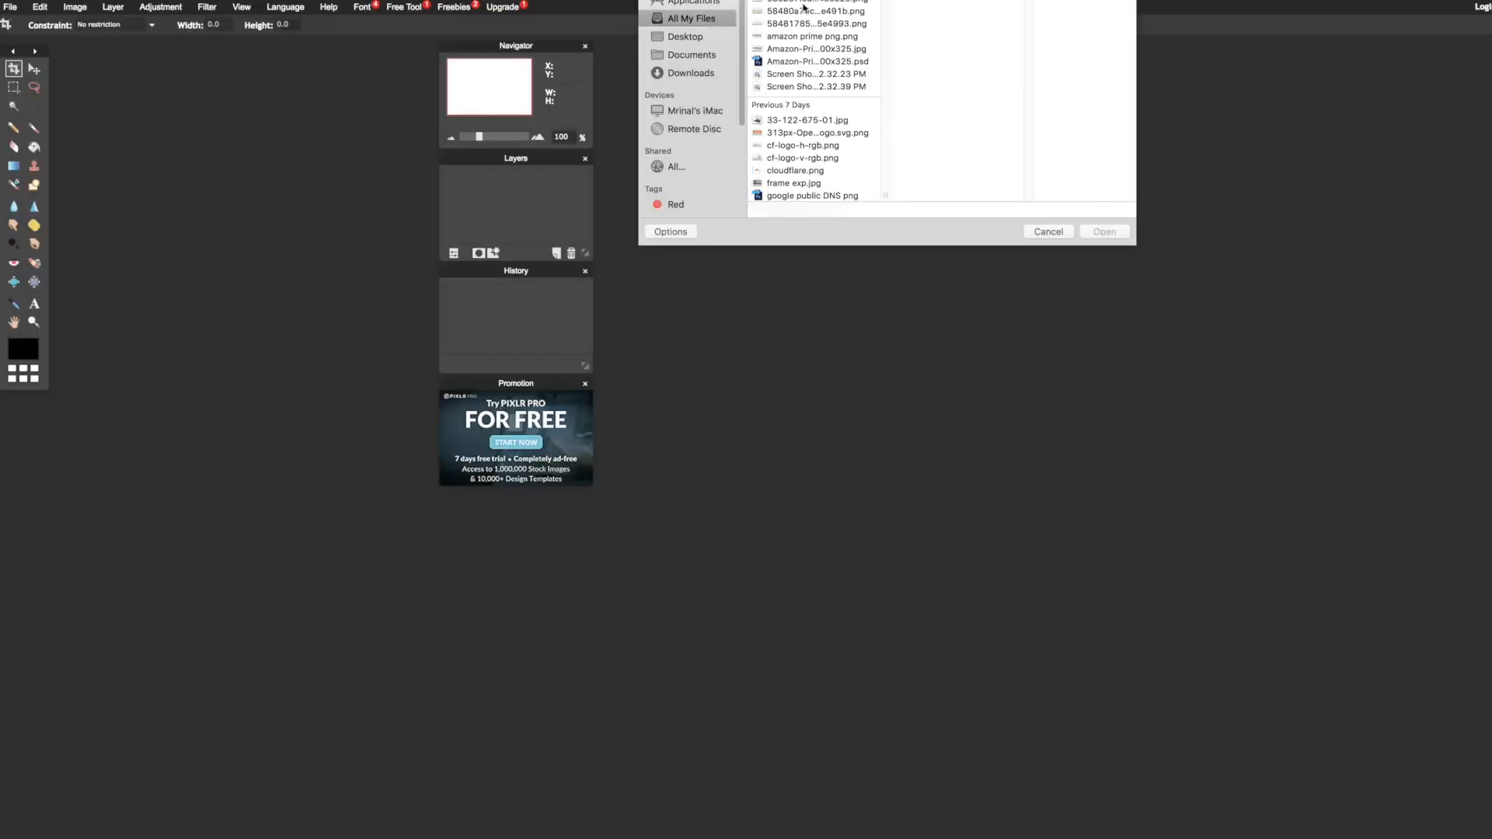
pyautogui.doubleClick(816, 83)
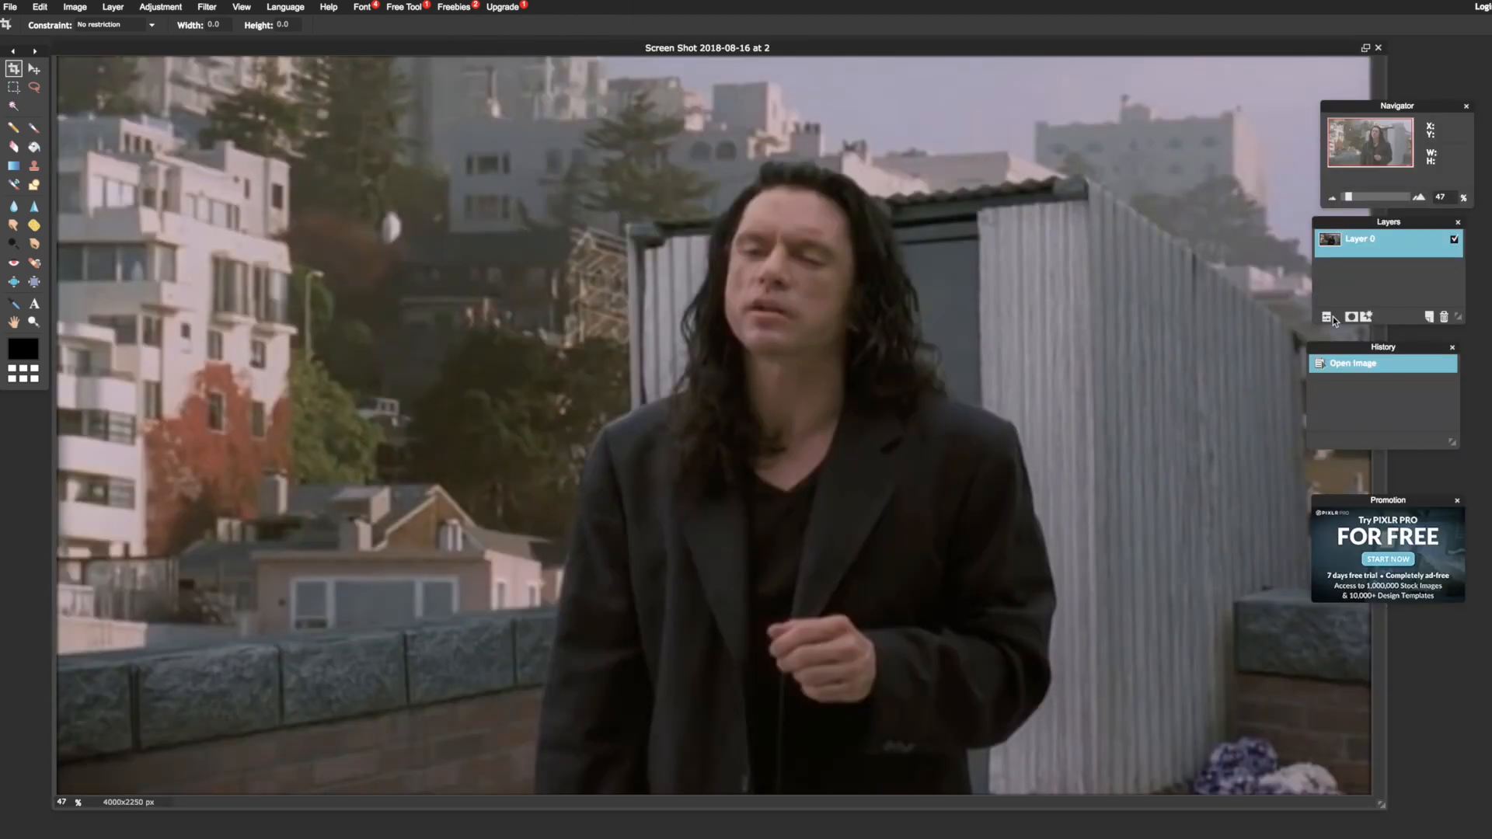
pyautogui.click(1434, 321)
pyautogui.click(1434, 321)
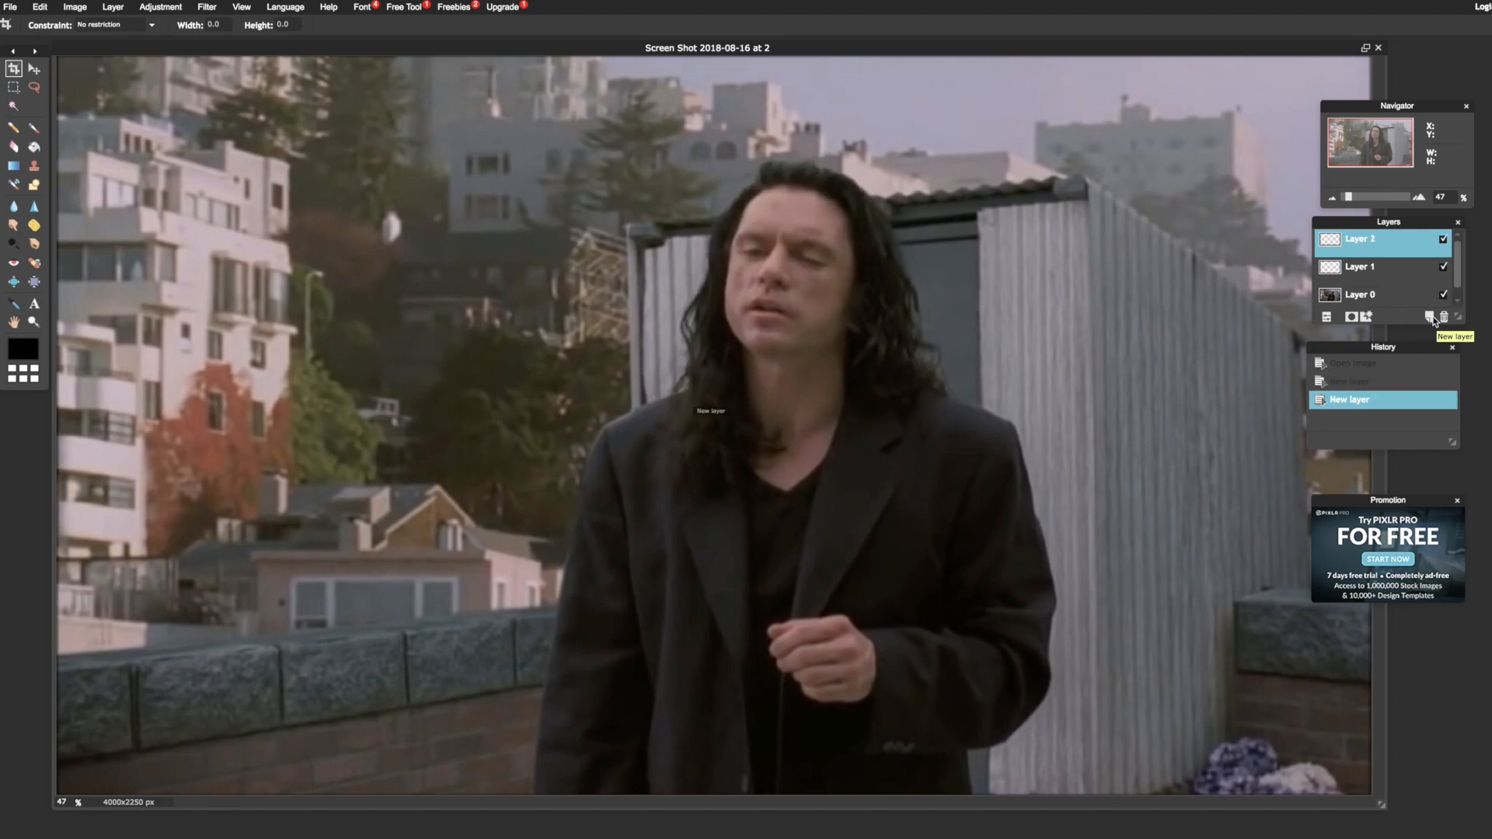
# Give Layer 0 an Inner glow style with a new glow colour.
pyautogui.click(1381, 293)
pyautogui.click(1367, 316)
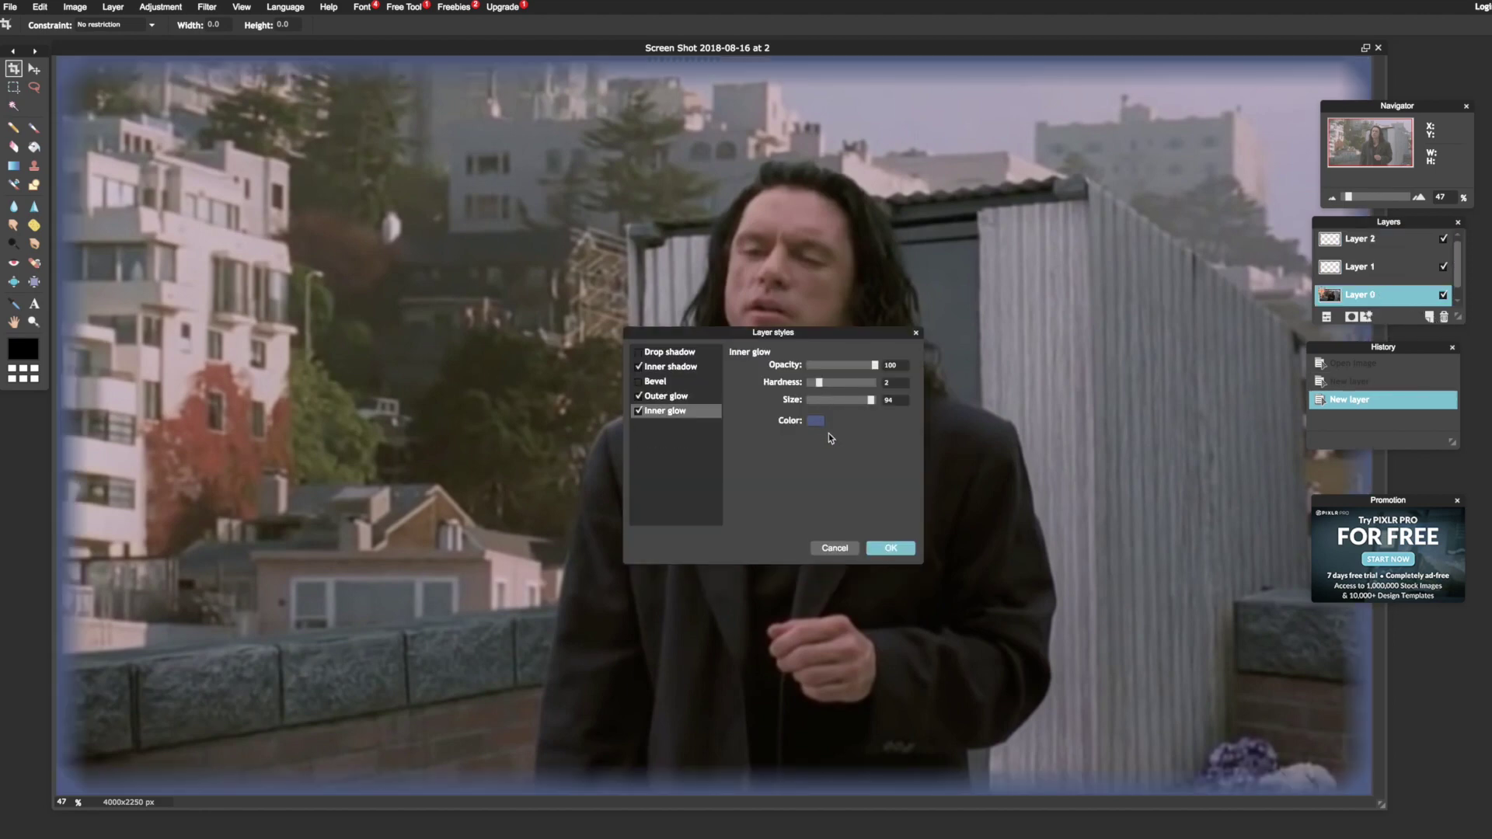
pyautogui.click(817, 421)
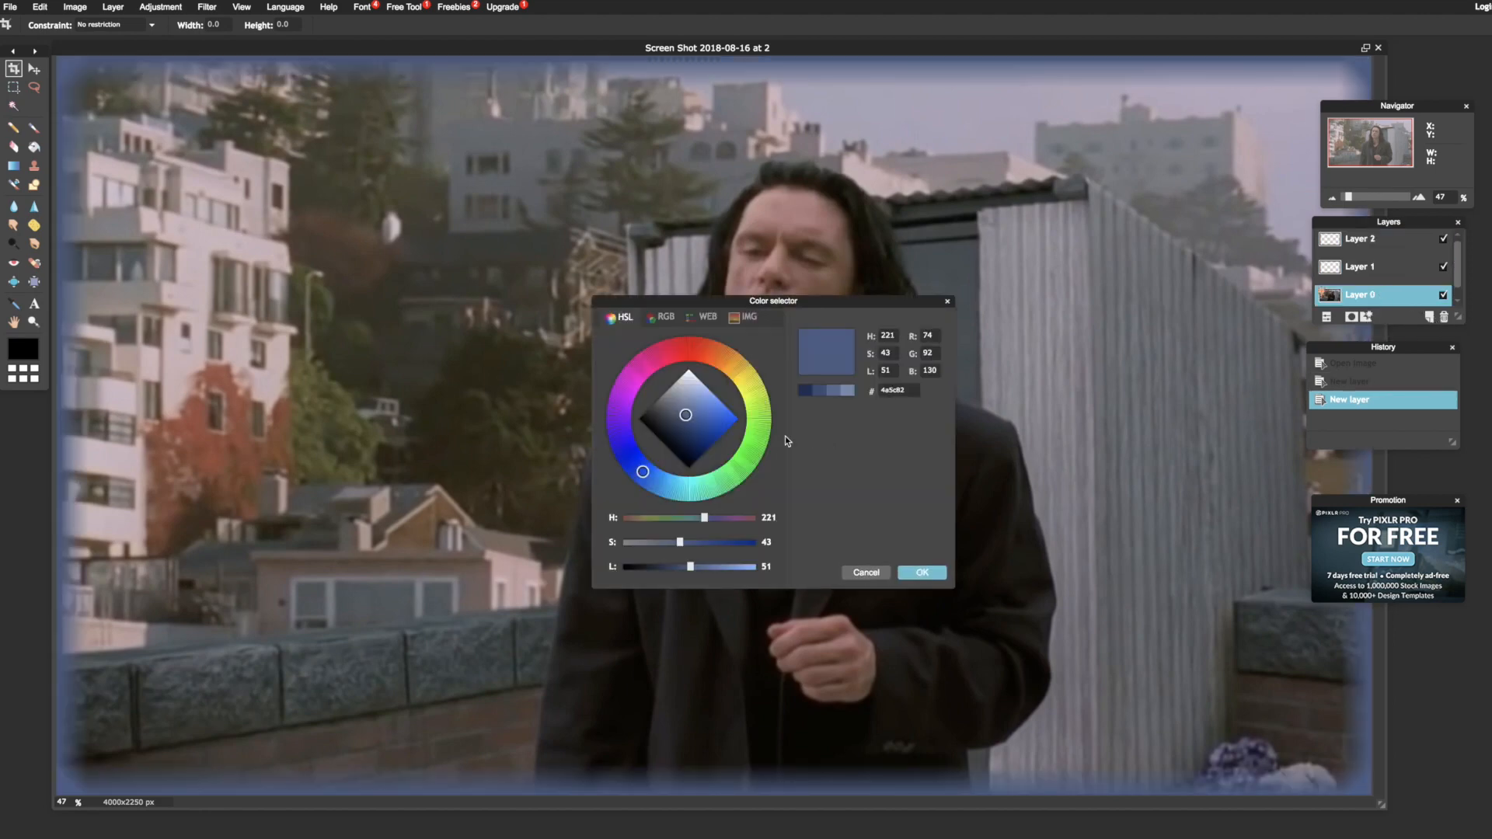
pyautogui.click(784, 579)
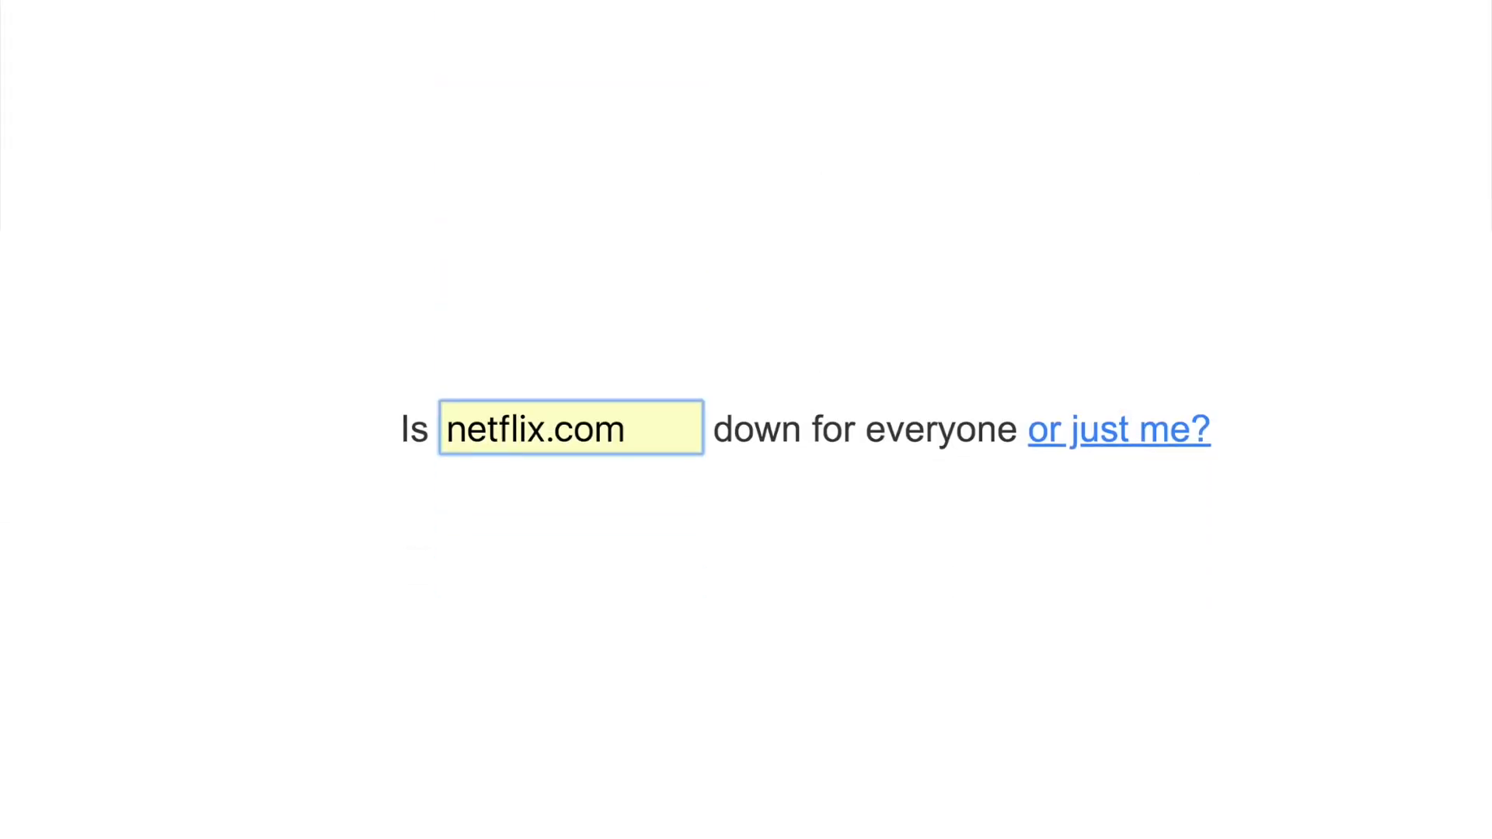
# Check netflix.com, youtube.com and mywebsite.com; mywebsite.com is reported down.
pyautogui.press('Return')
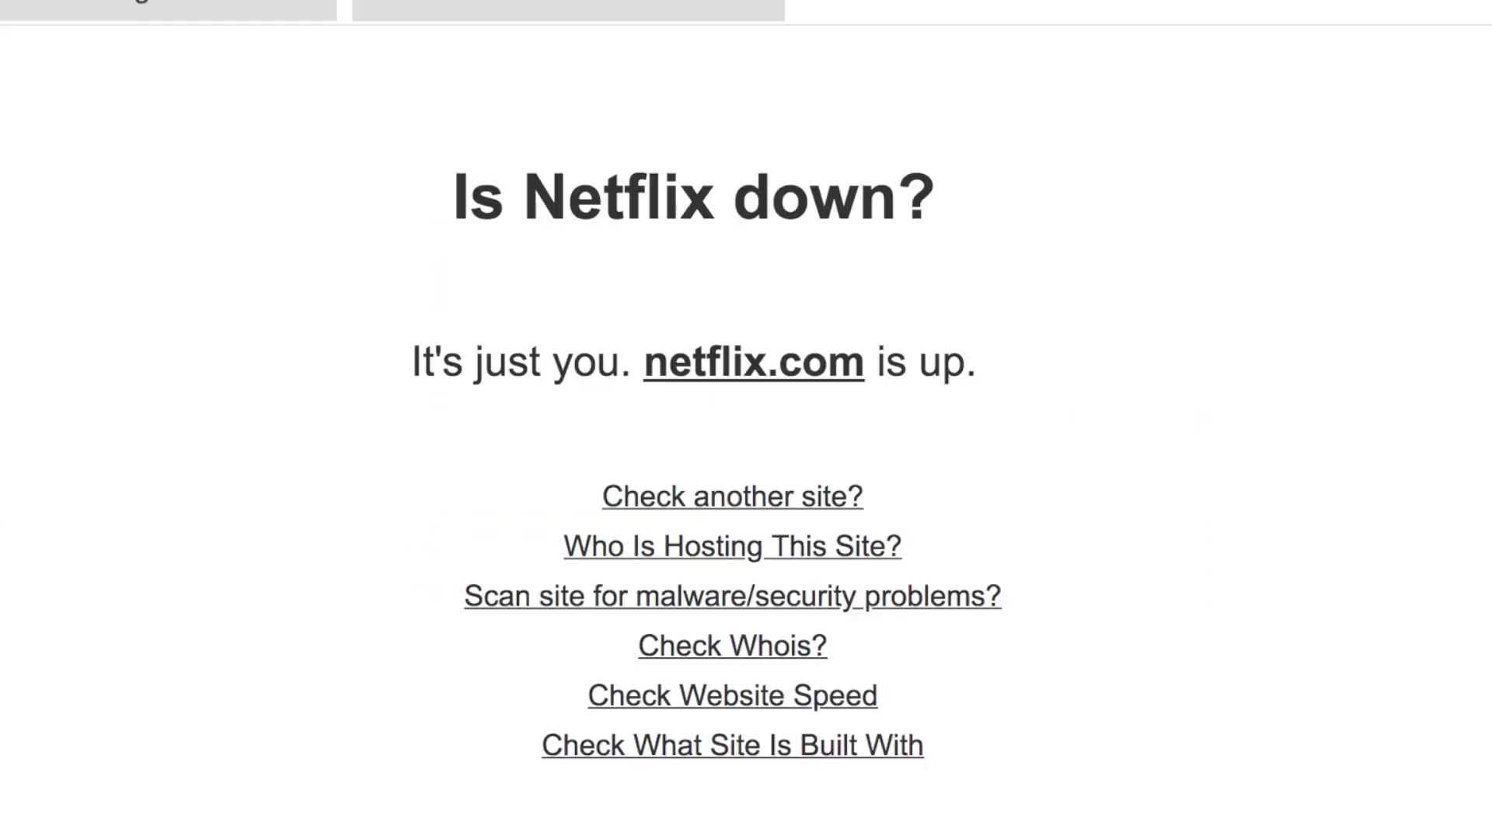
pyautogui.click(733, 496)
pyautogui.write('yo')
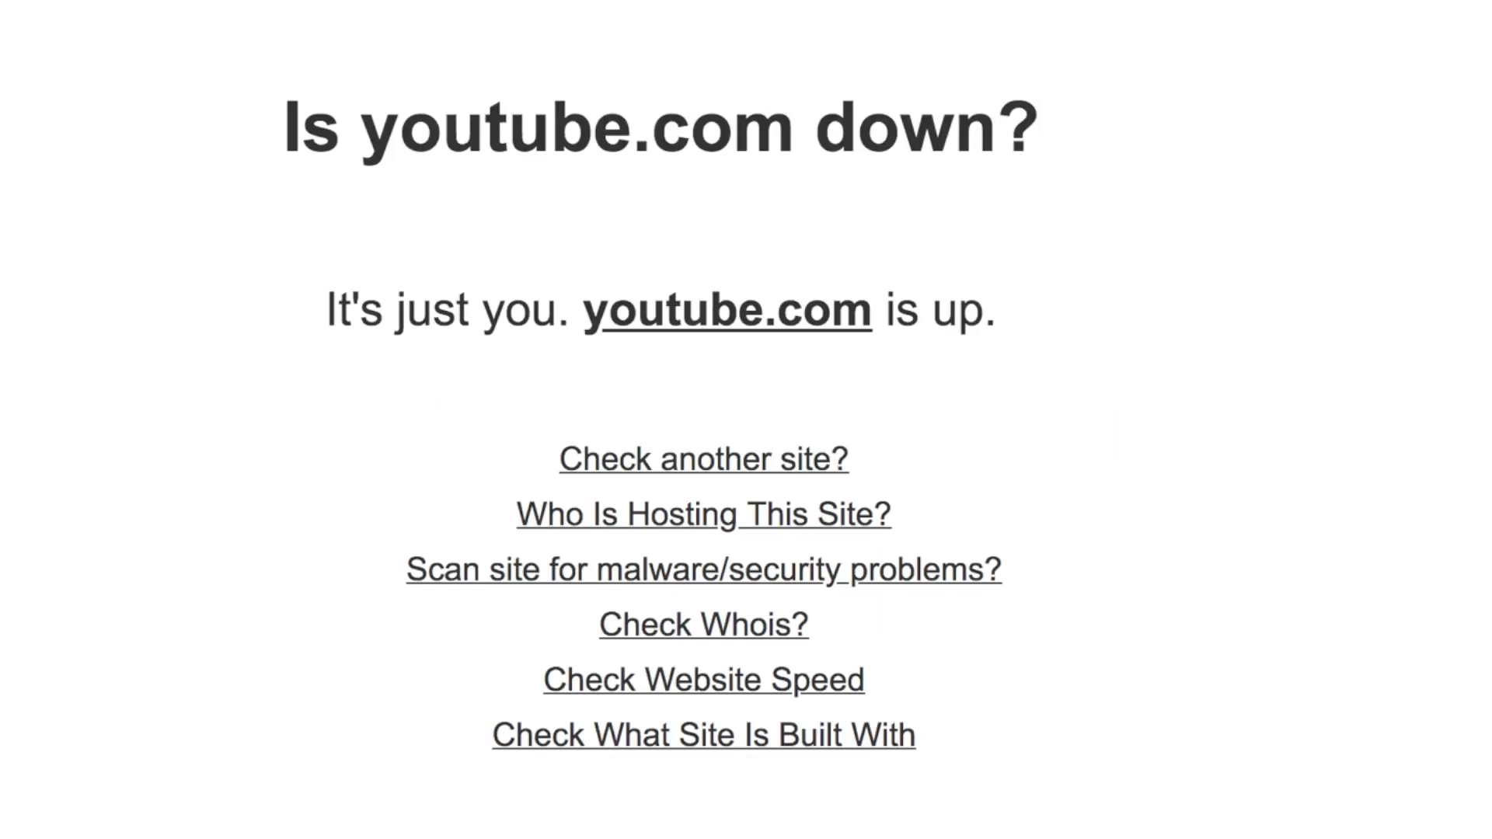
pyautogui.click(704, 460)
pyautogui.write('mywebsite.co')
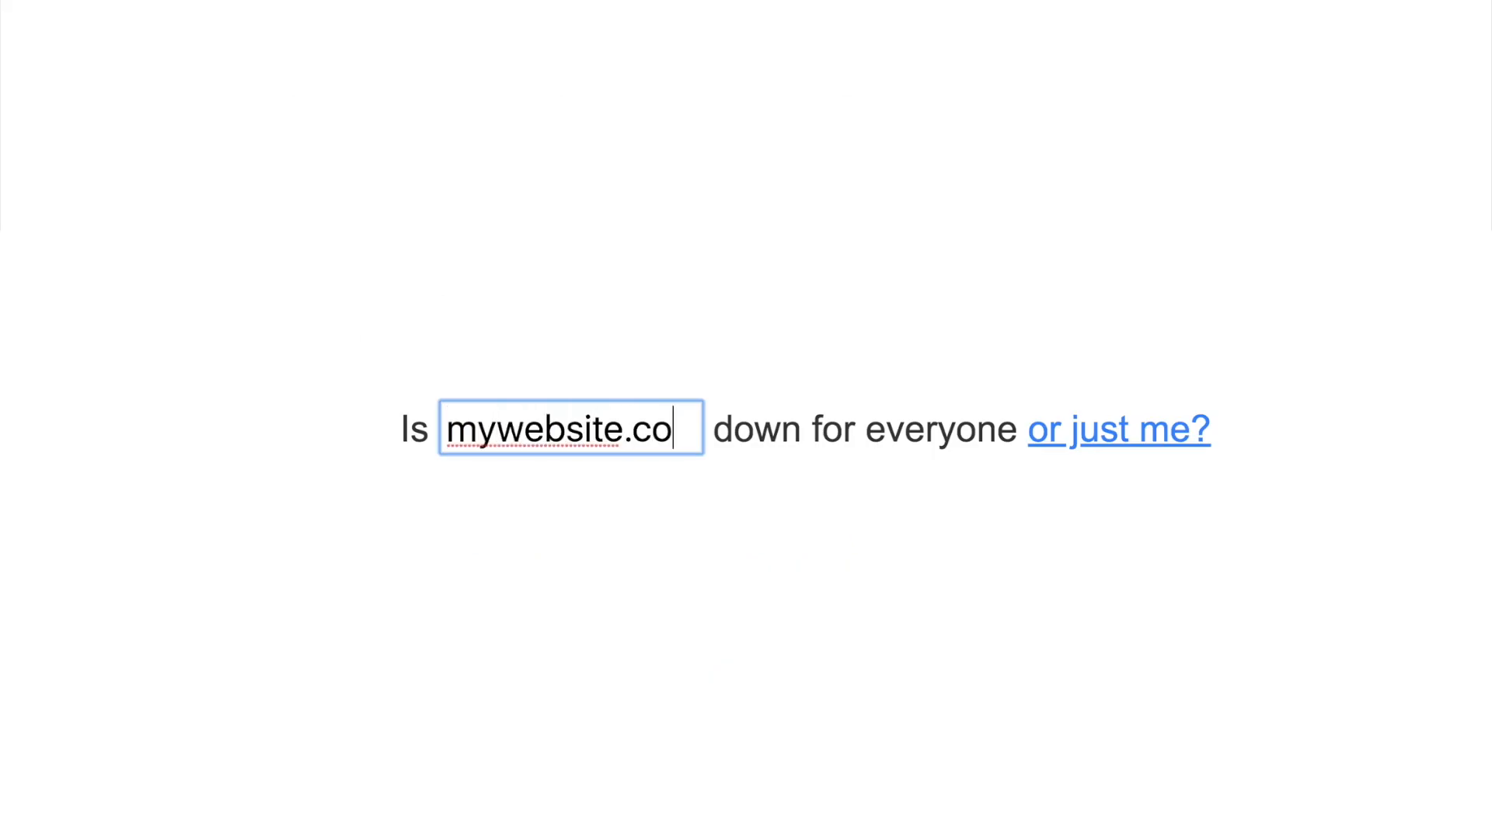
pyautogui.write('m')
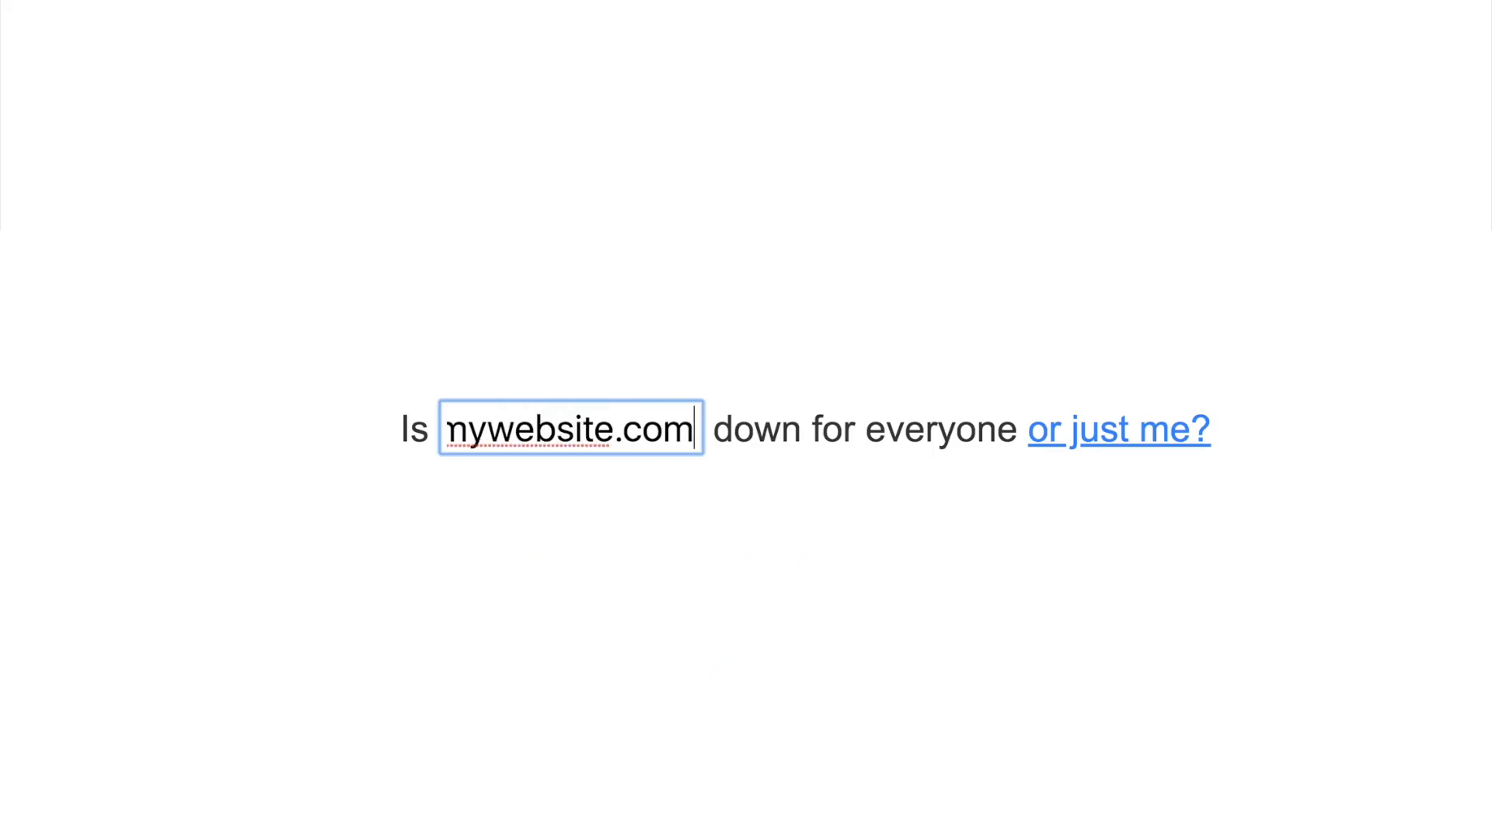
pyautogui.press('Return')
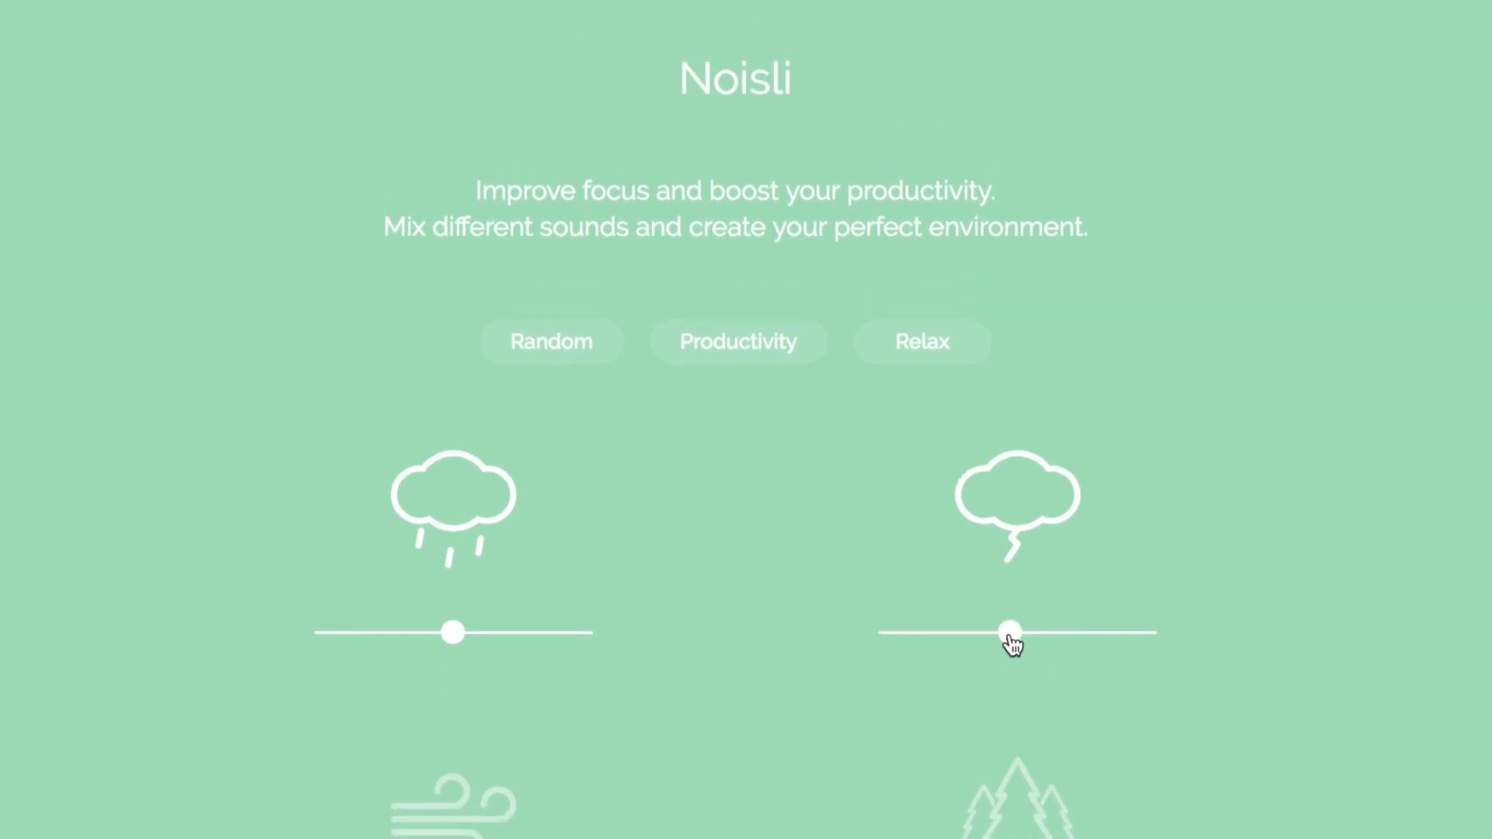
# Silence the thunder sound and switch to the Productivity preset mix.
pyautogui.moveTo(1010, 634); pyautogui.dragTo(893, 632)
pyautogui.moveTo(453, 635); pyautogui.dragTo(315, 635)
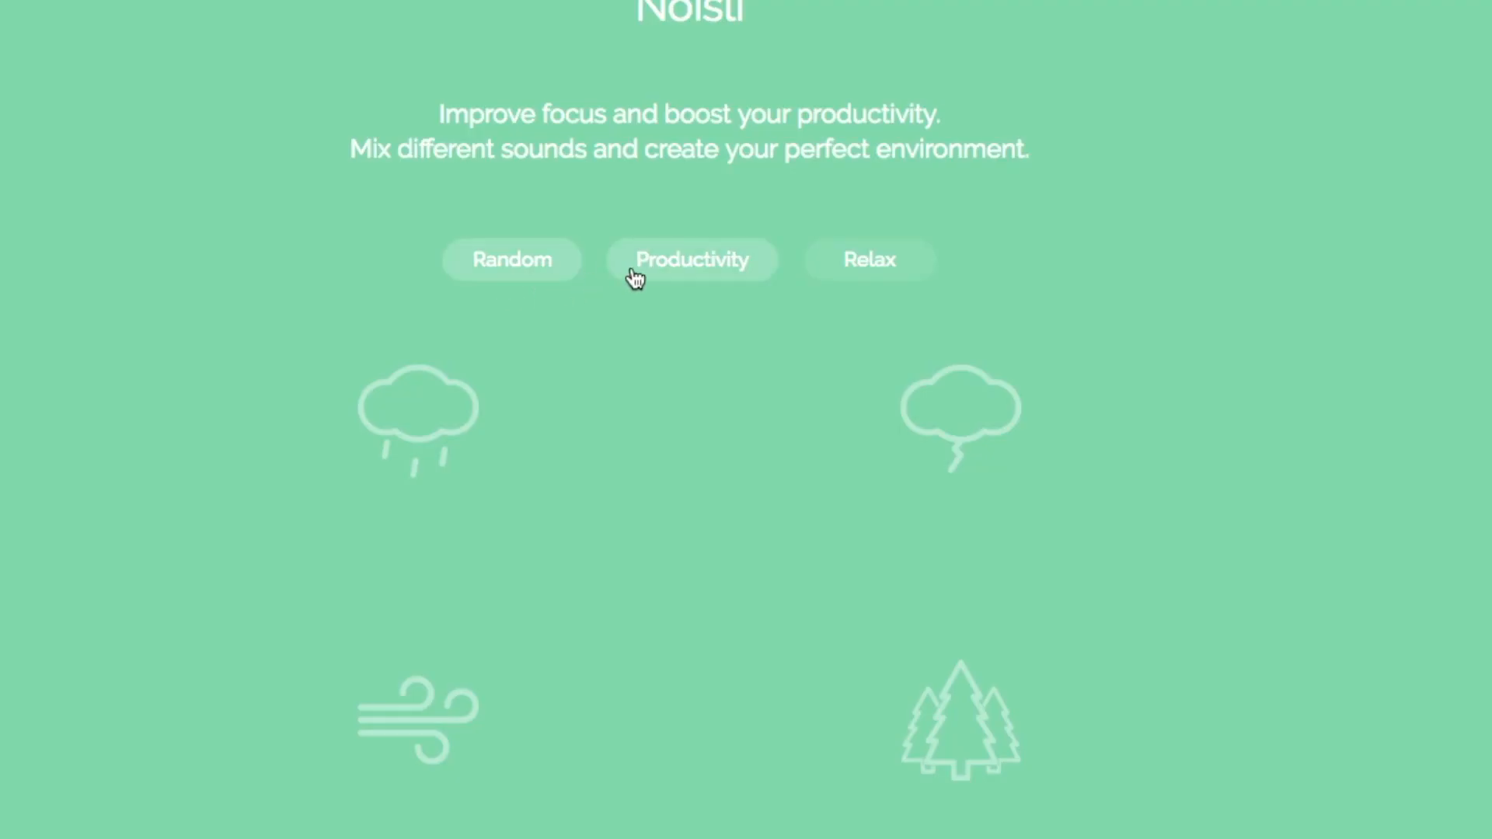
pyautogui.click(692, 260)
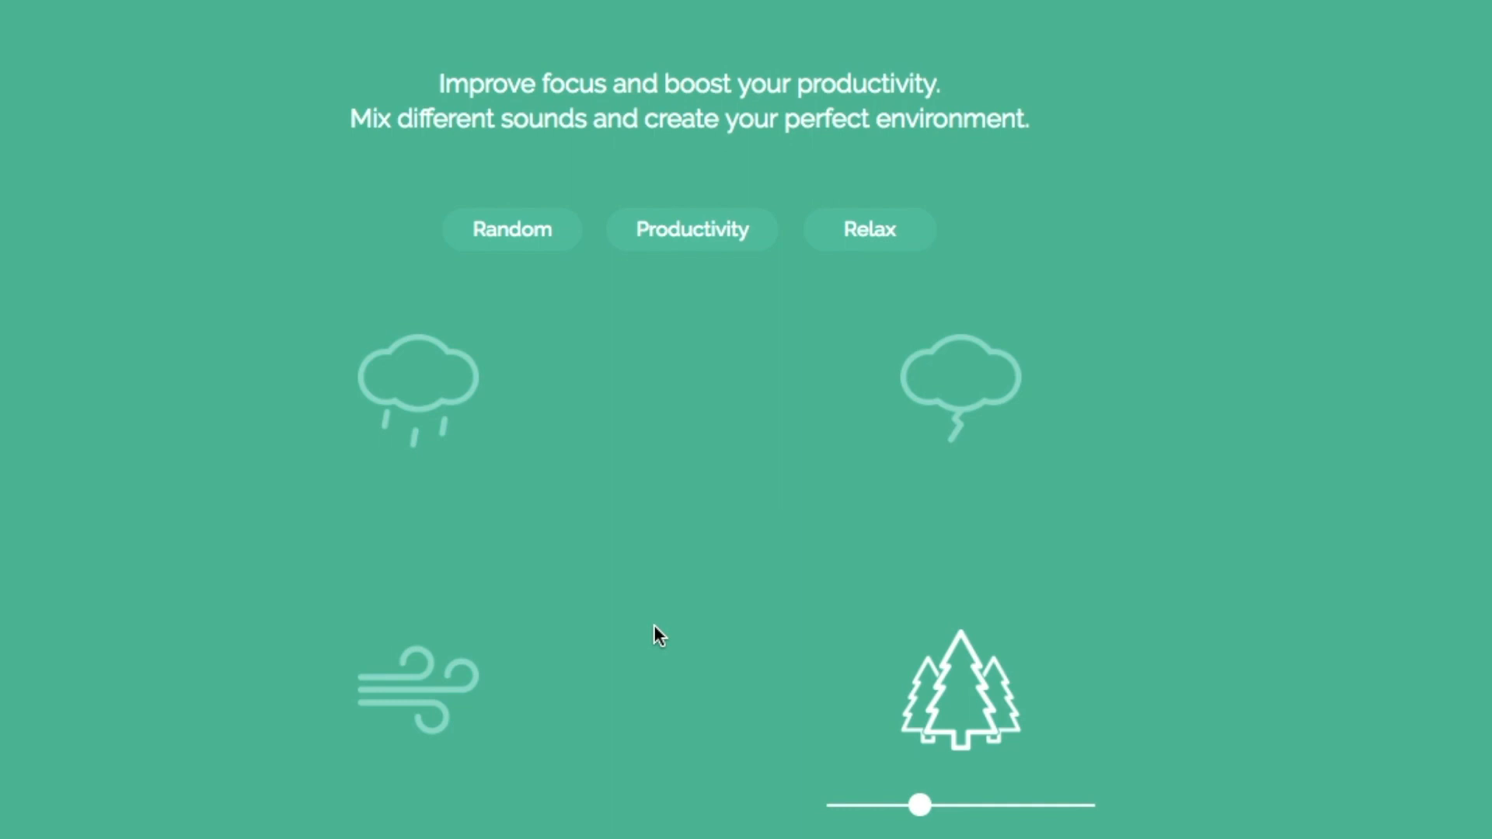